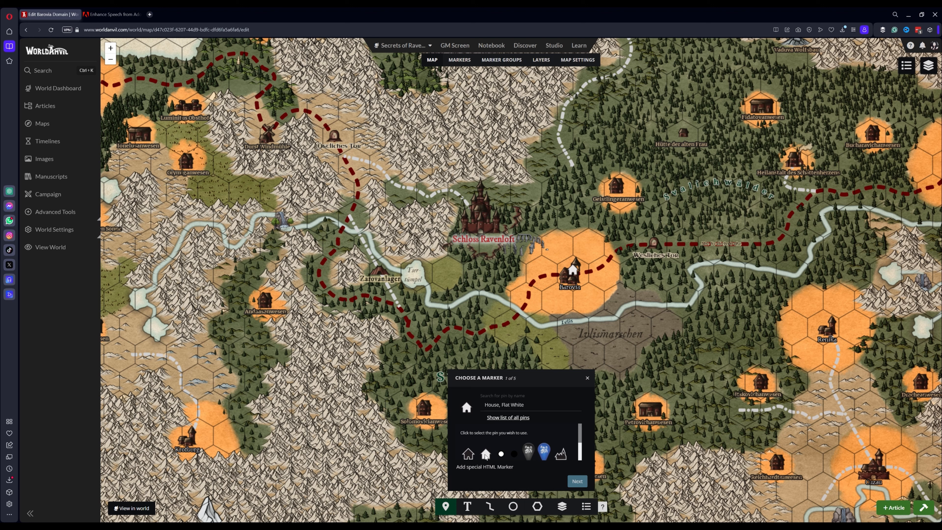
Step: Choose a white settlement icon for the new pin at Barovia and title it "Village of Barovia"
scroll(486, 457, "down", 1)
left_click(468, 445)
left_click(577, 482)
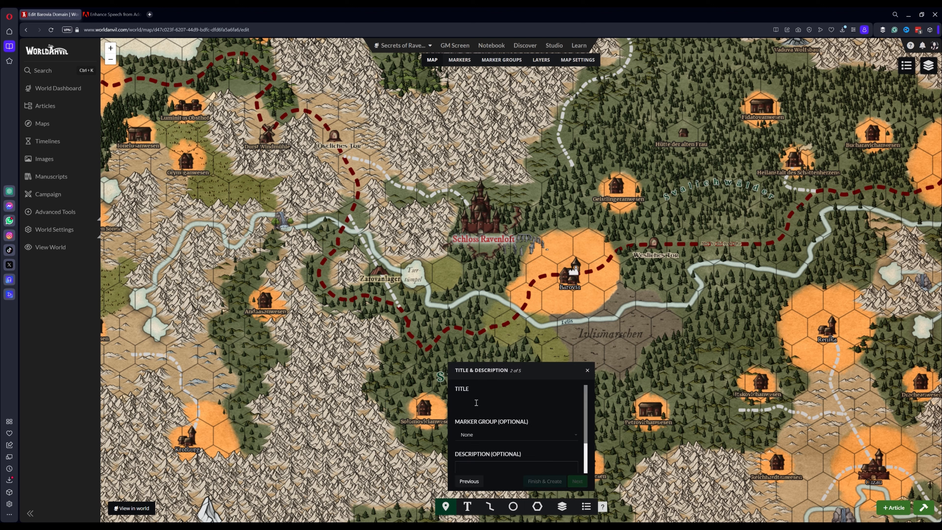
type("Village of Barovia")
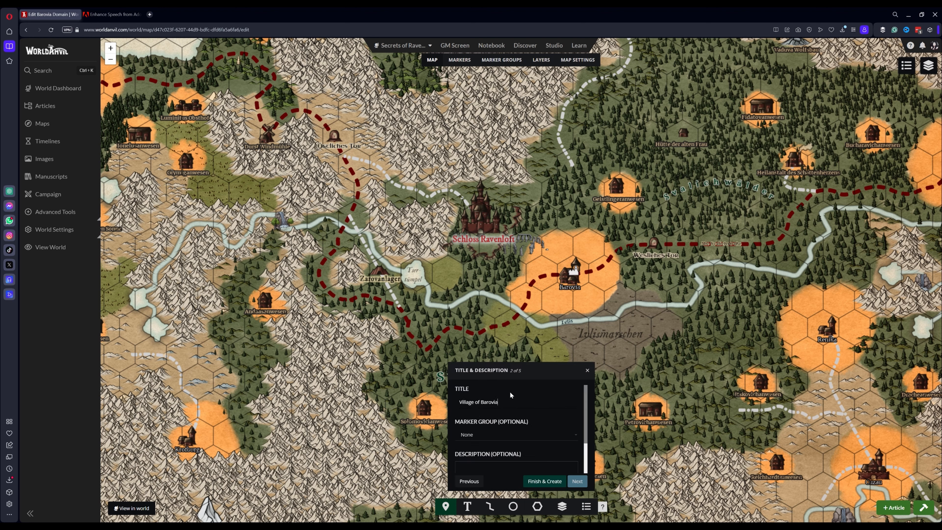
Step: Set the marker's description to "The village of Barovia is located right beyond the Castle of Strahd" and proceed to its optional links
scroll(556, 402, "down", 2)
type("The vil")
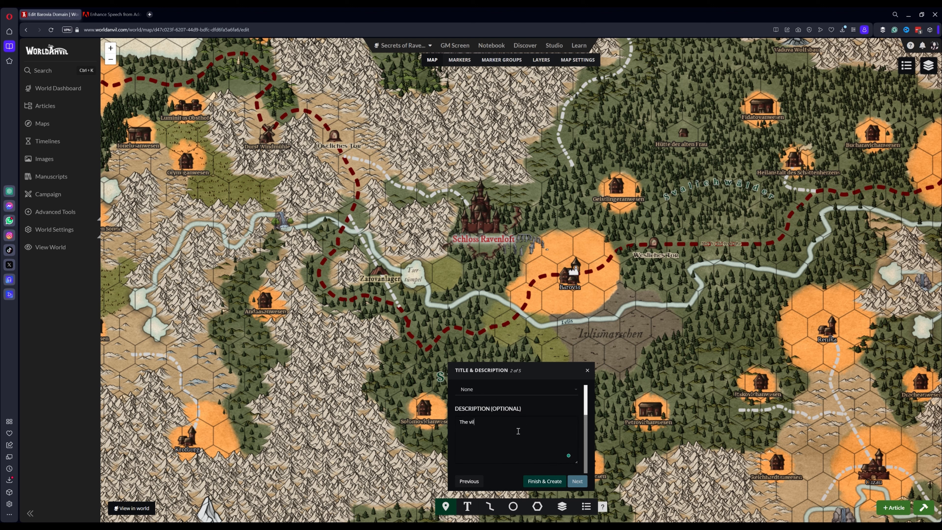
type("lage of Barovia is located right beyond the Castle of Strahd")
left_click(578, 481)
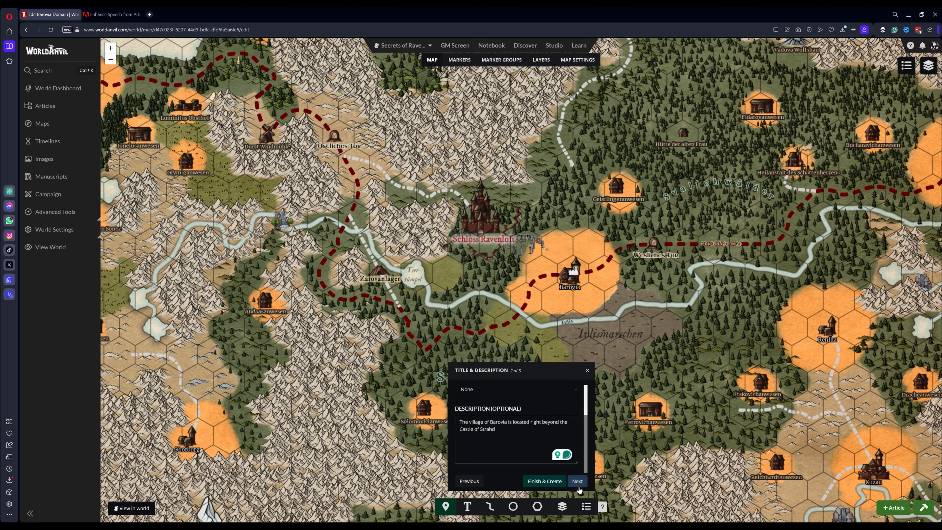
left_click(579, 487)
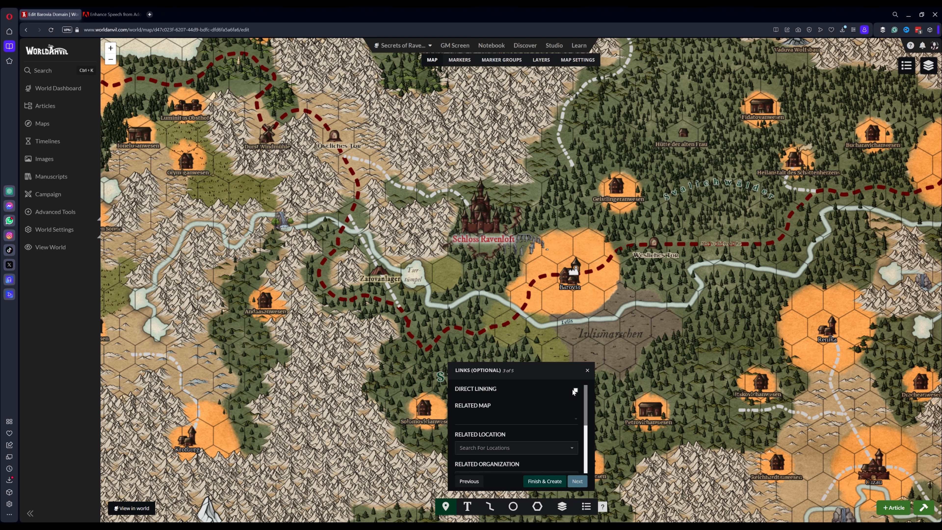
Step: Pass over the marker's optional link and security settings and add the tag "villages" in the advanced settings
scroll(552, 412, "down", 1)
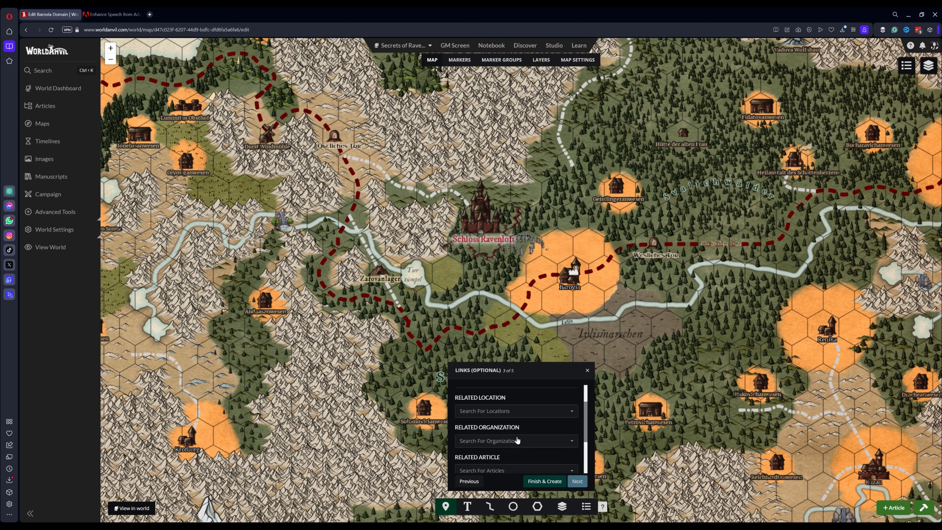
scroll(516, 443, "down", 1)
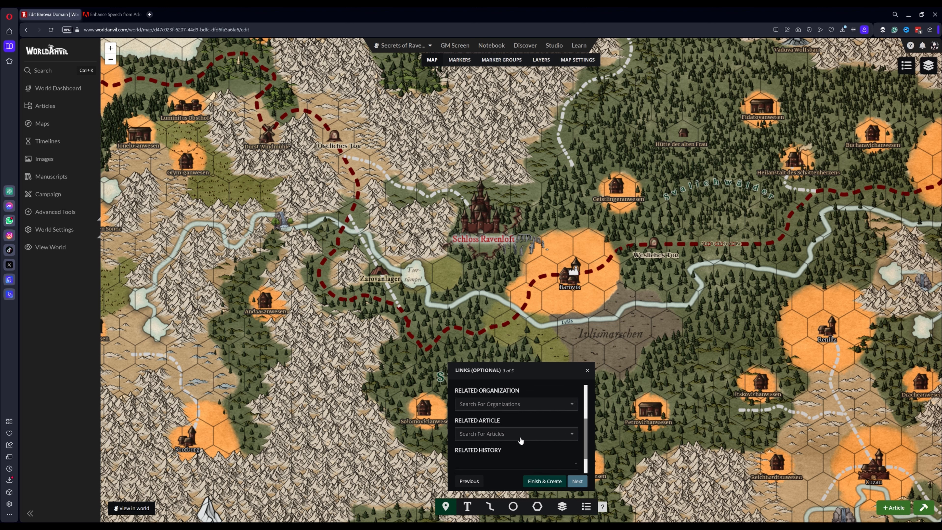
scroll(523, 436, "down", 1)
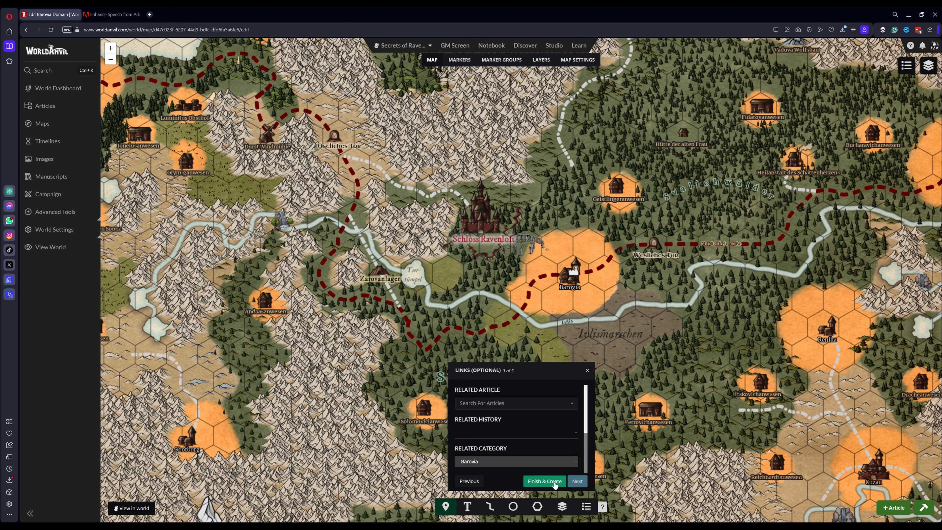
left_click(577, 481)
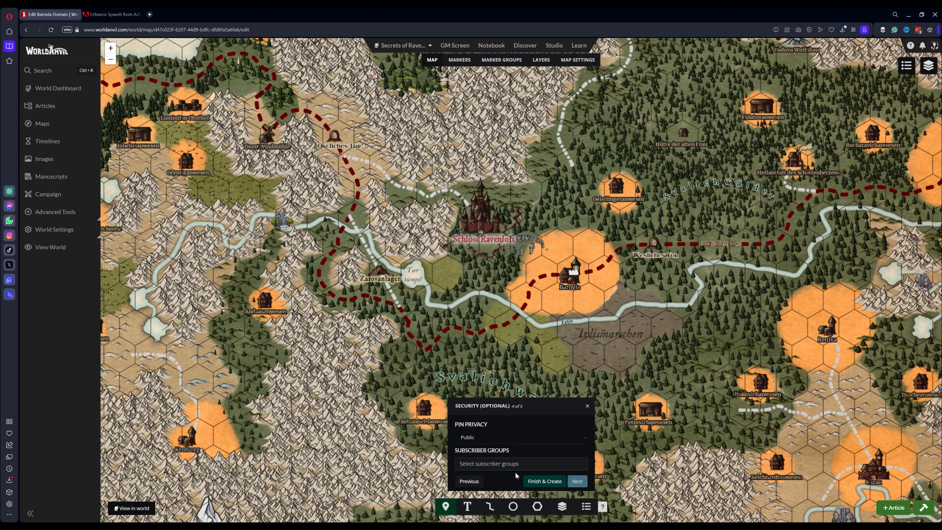
left_click(577, 481)
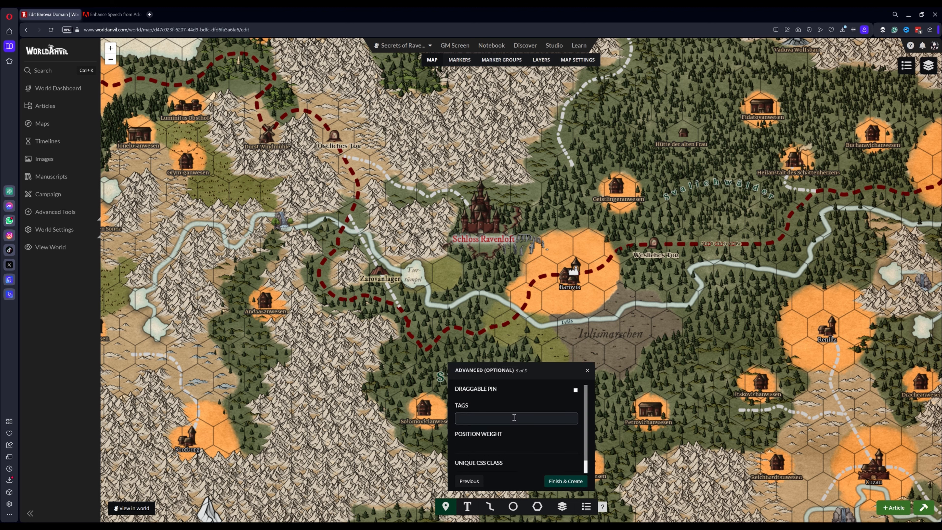
left_click(506, 418)
type("villages")
key("Return")
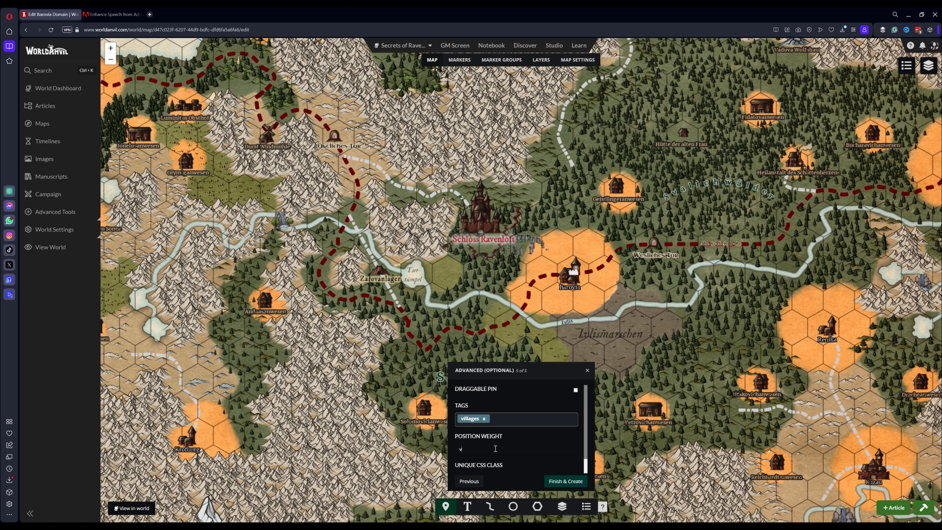
Step: Empty the marker's position weight, set its unique CSS class to "village-marker" and create the marker
key("BackSpace")
key("BackSpace")
key("BackSpace")
key("BackSpace")
key("BackSpace")
scroll(496, 448, "down", 1)
left_click(486, 461)
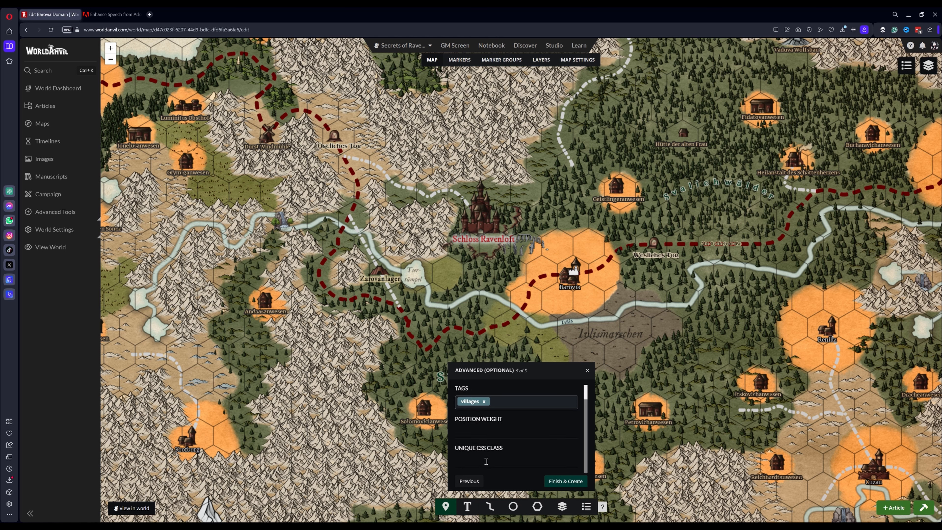
type("village-marker")
left_click(565, 481)
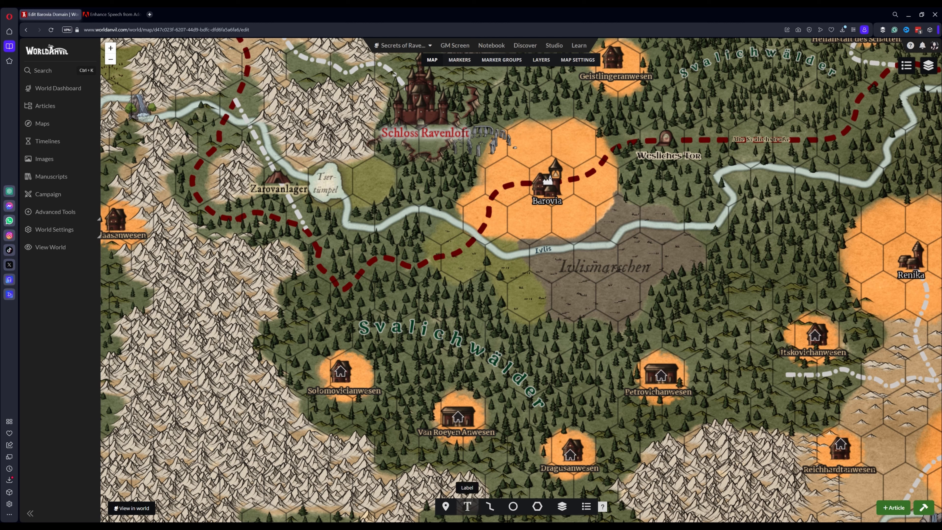
Step: Place a text label titled "Svalich Woods" over the Svalichwälder lettering south of Barovia
left_click(467, 506)
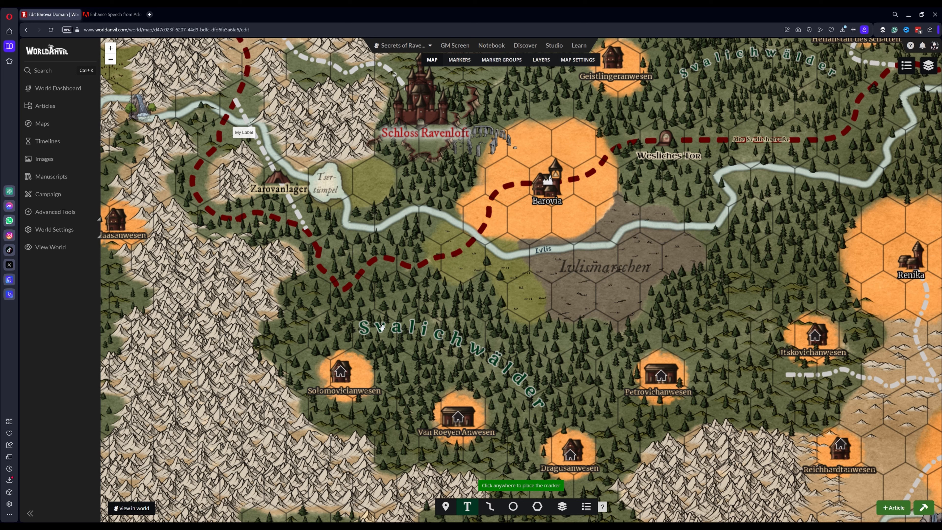
left_click(408, 330)
type("Svalich Woods")
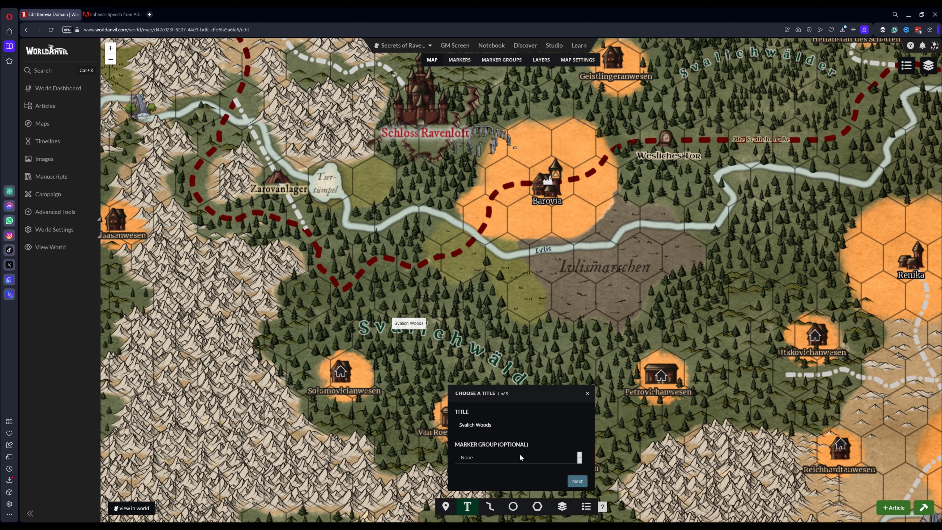
left_click(577, 481)
Step: Try several styles for the Svalich Woods label and set it to "Kadwa, Medium, White"
left_click(505, 468)
left_click(498, 478)
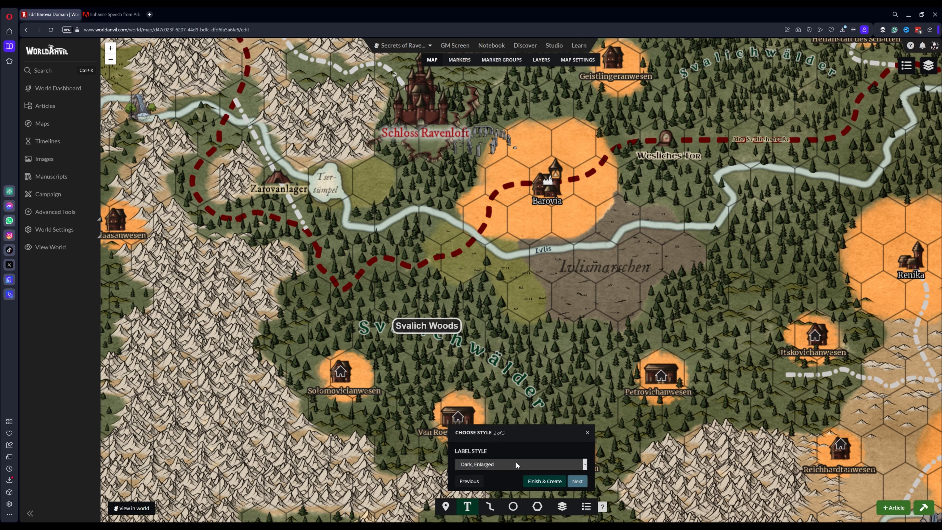
left_click(516, 464)
left_click(508, 484)
left_click(508, 463)
left_click(503, 495)
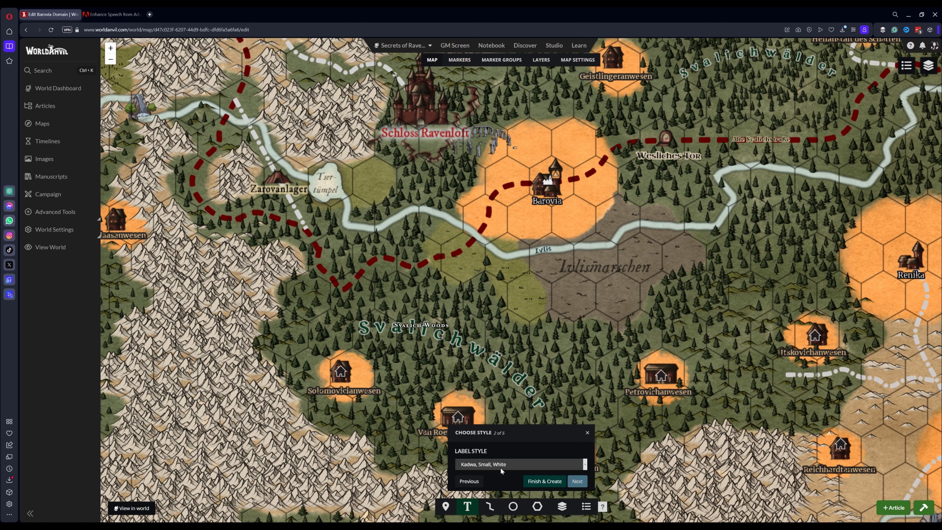
left_click(500, 466)
left_click(497, 495)
left_click(504, 508)
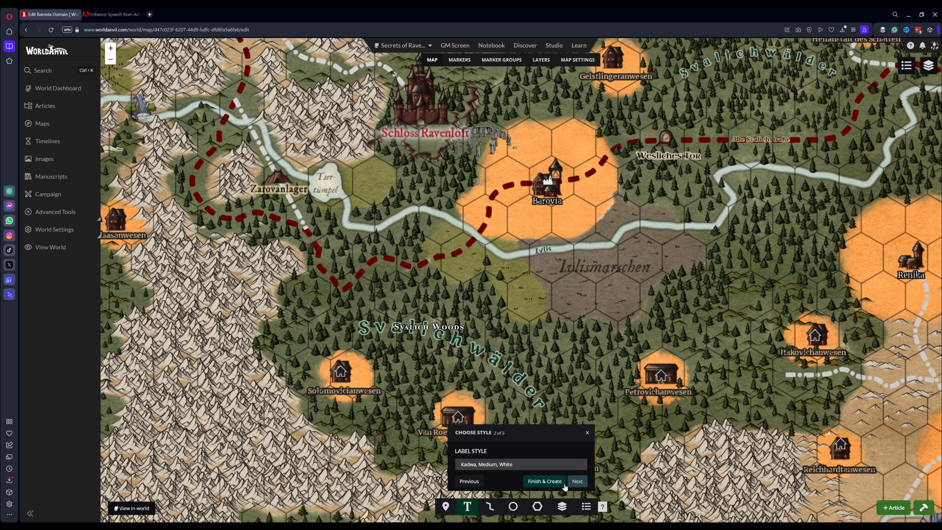
Step: Create the Svalich Woods label without any links and shift it slightly down and right over the forest lettering
left_click(577, 481)
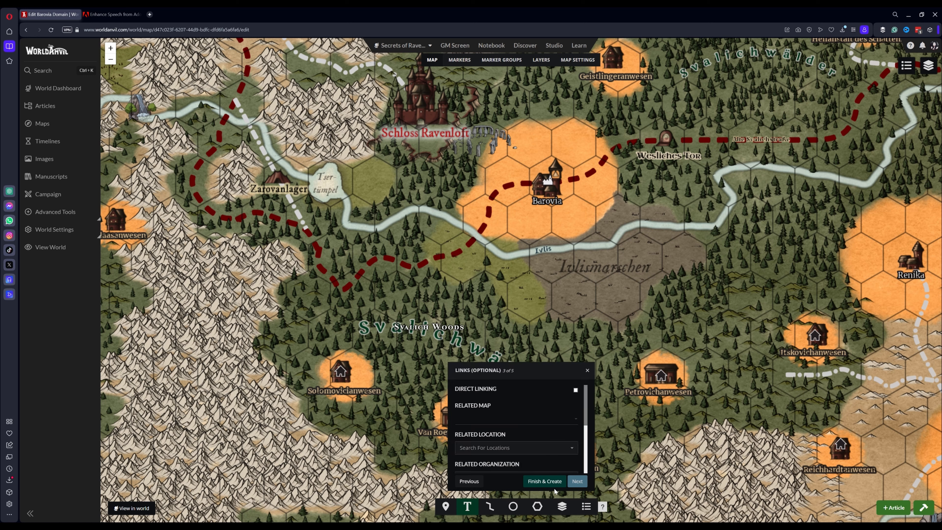
left_click(543, 481)
left_click_drag(412, 339, 436, 339)
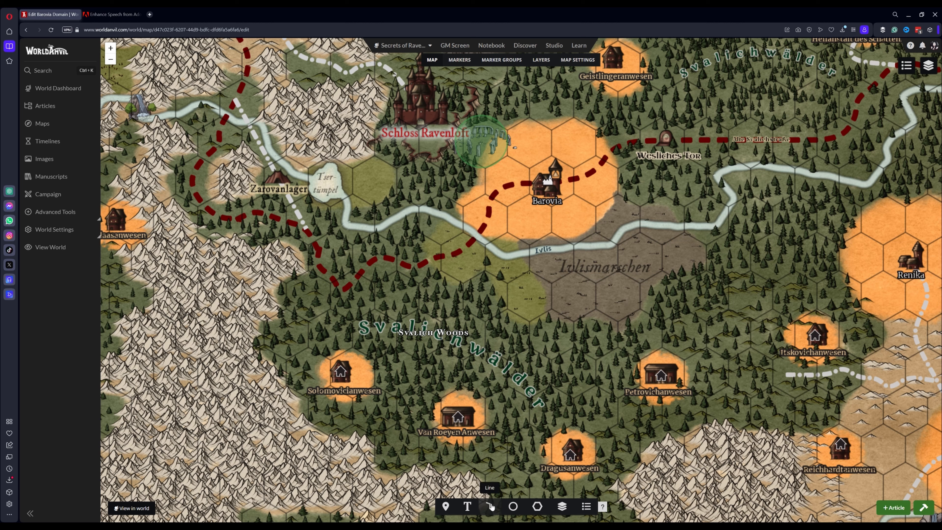
Step: Draw a multi-point line along the white dashed path past Zarovanlager, from the northern road down to where it rejoins the red road
left_click(490, 506)
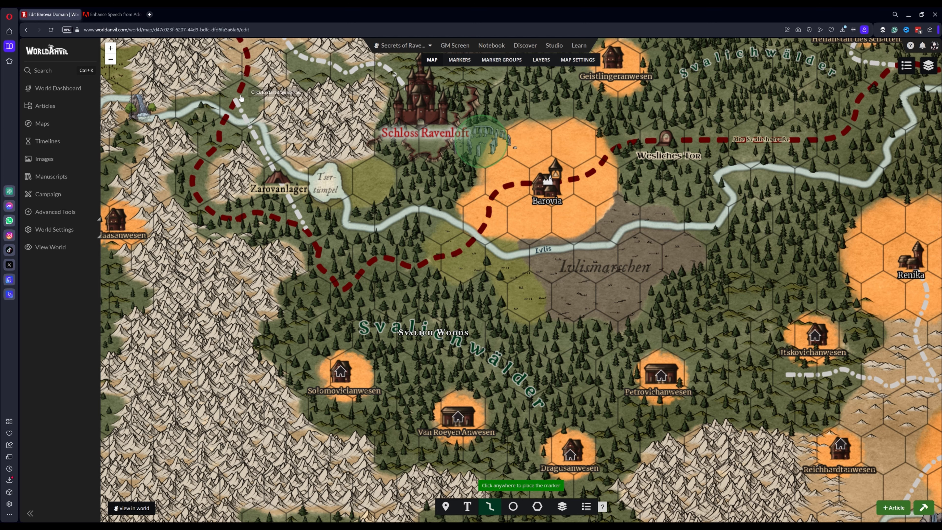
left_click(234, 97)
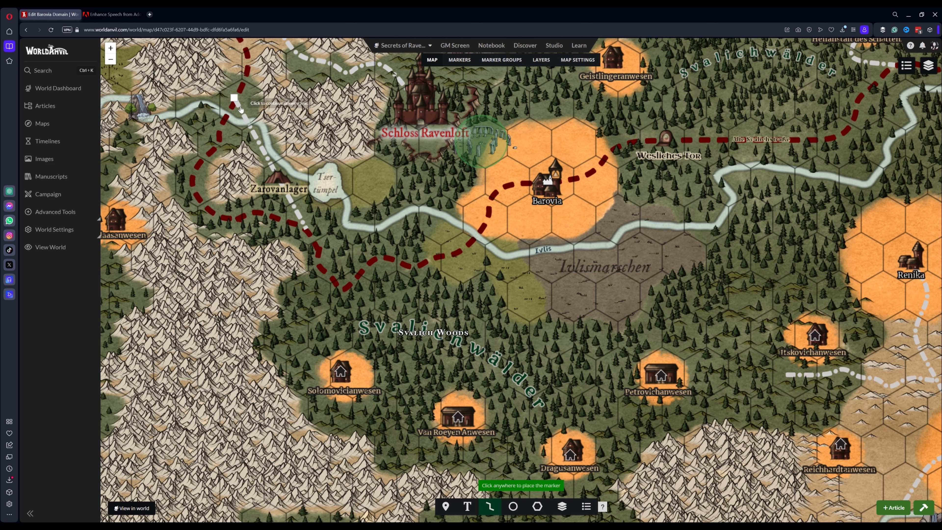
left_click(241, 109)
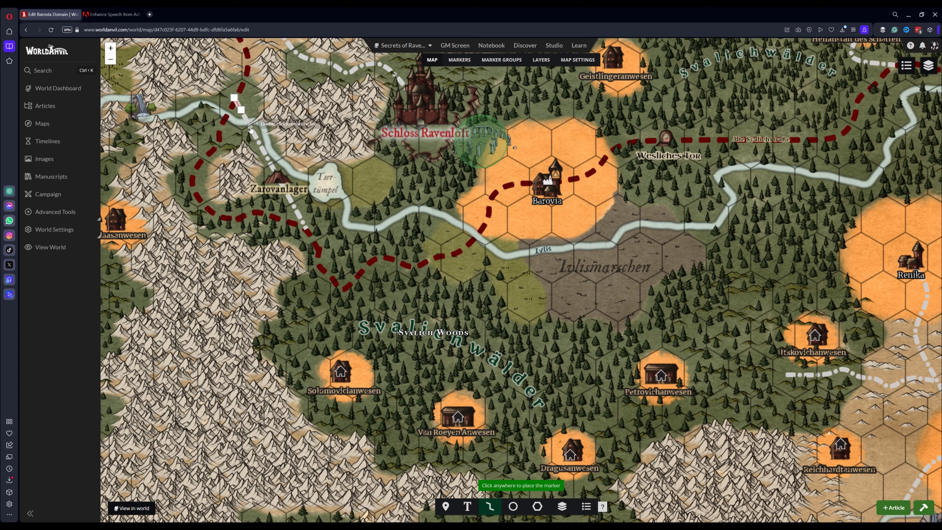
left_click(251, 126)
left_click(260, 142)
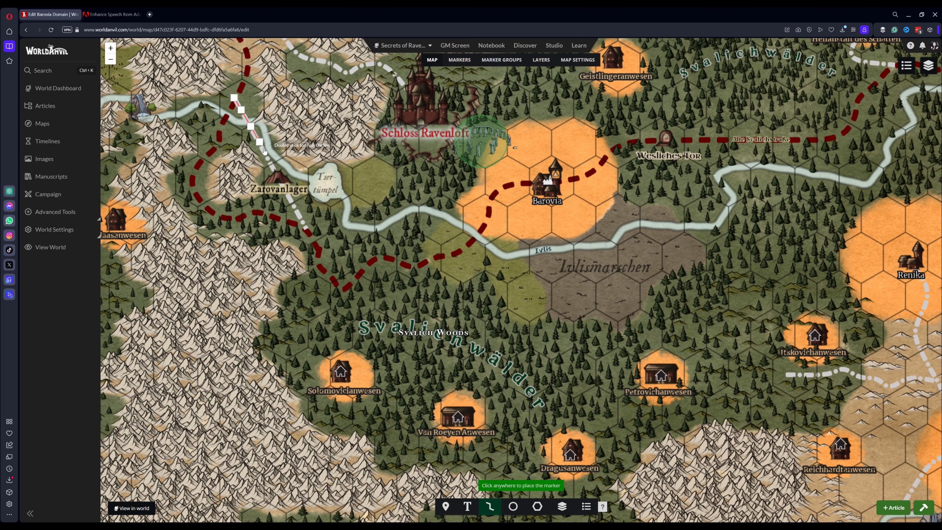
left_click(269, 159)
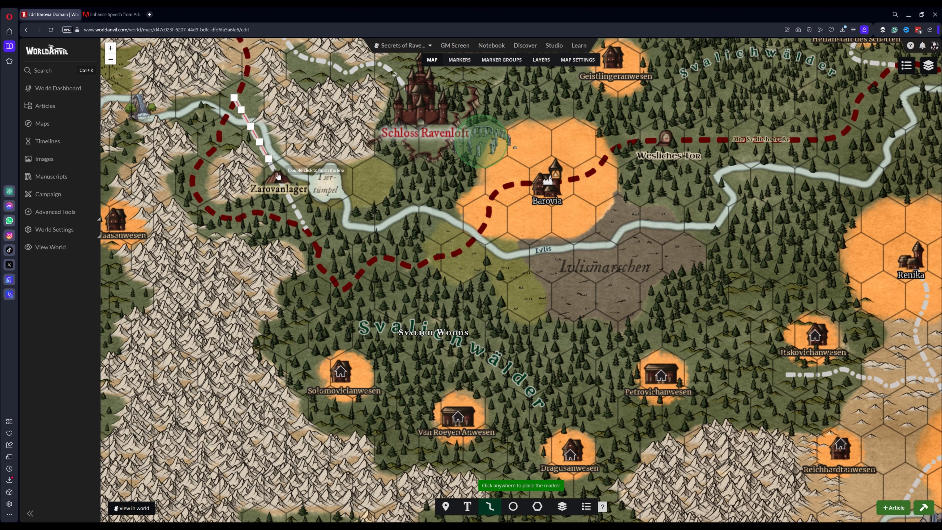
left_click(278, 174)
left_click(286, 189)
left_click(295, 206)
left_click(304, 222)
left_click(307, 230)
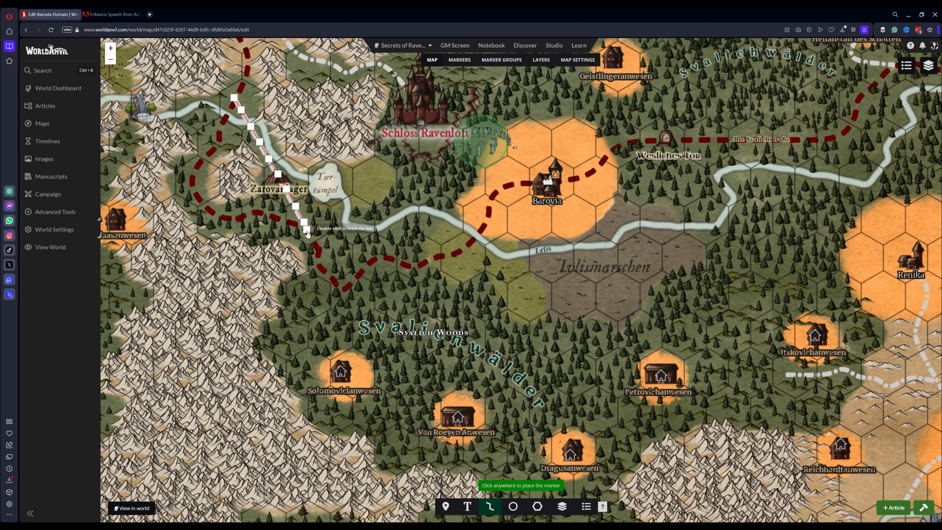
double_click(307, 231)
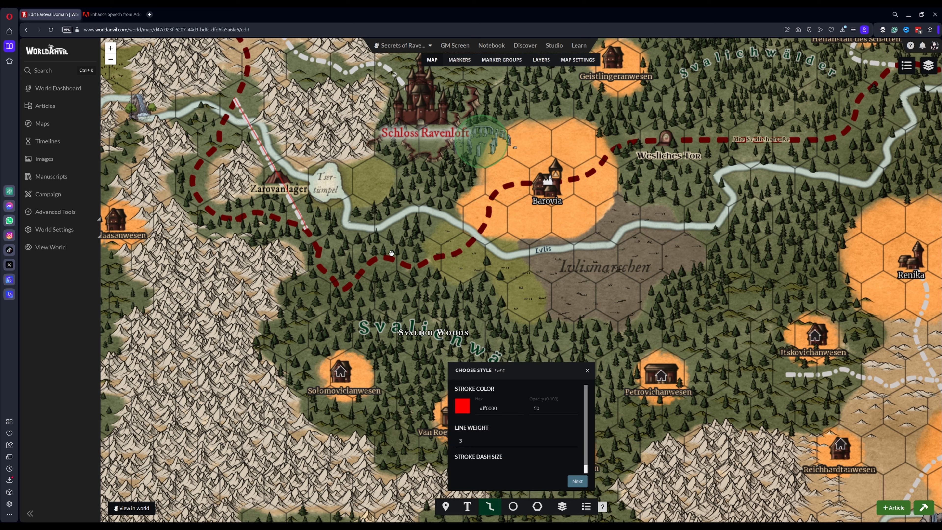
Step: Set the line's stroke colour to blue #5a80cc and its opacity to 80
left_click(467, 408)
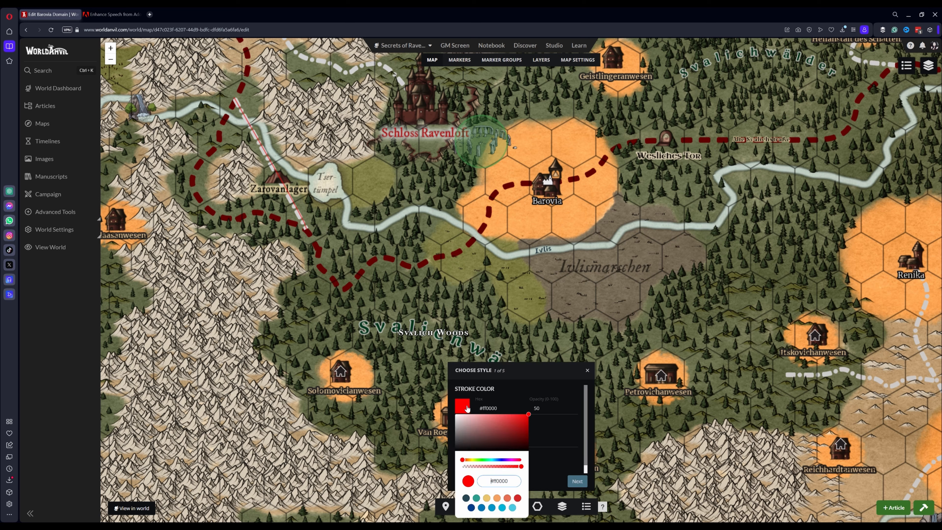
left_click(499, 460)
left_click(500, 431)
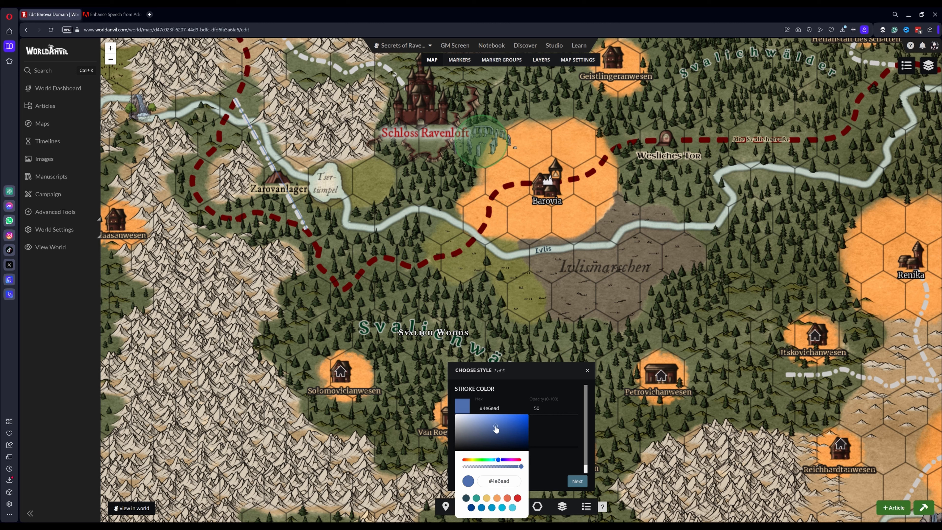
left_click(497, 423)
left_click_drag(552, 411, 520, 411)
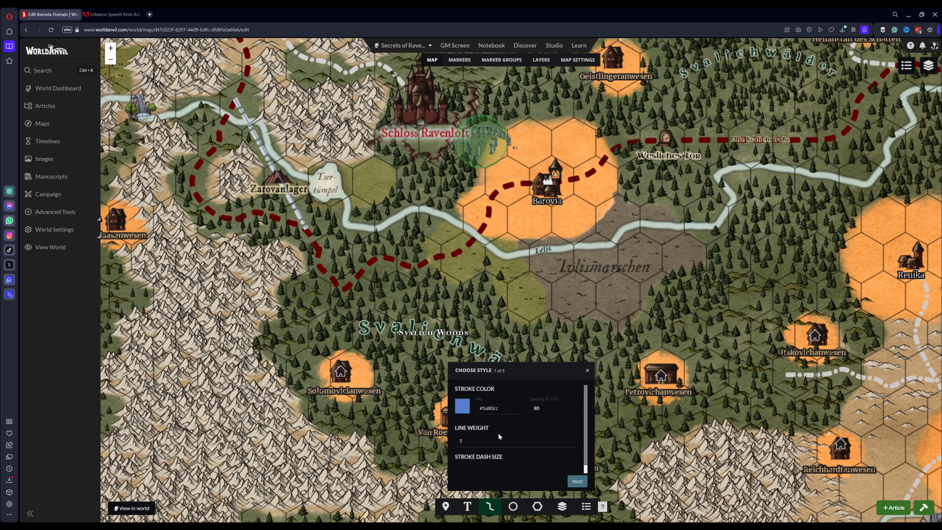
Step: Set the line weight to 10 and the stroke dash size to "10px 15px"
left_click(476, 444)
type("10")
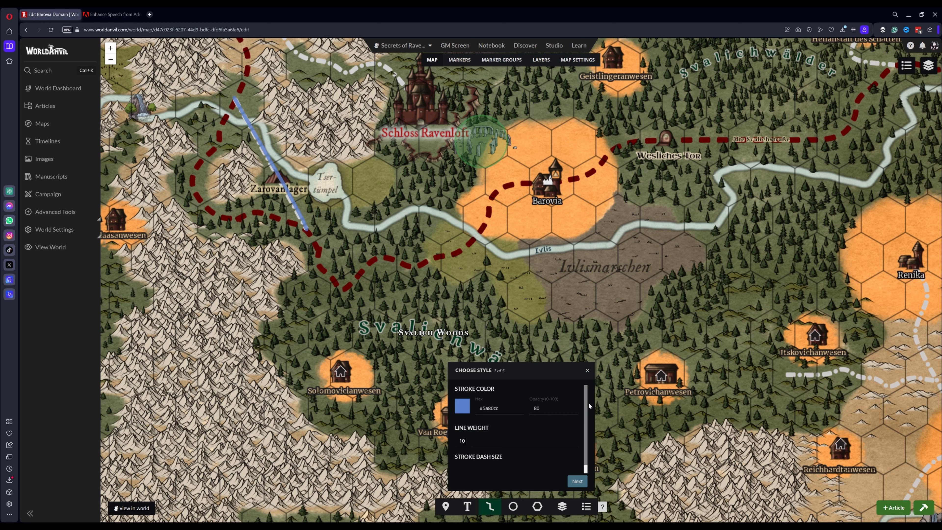
left_click_drag(585, 413, 587, 428)
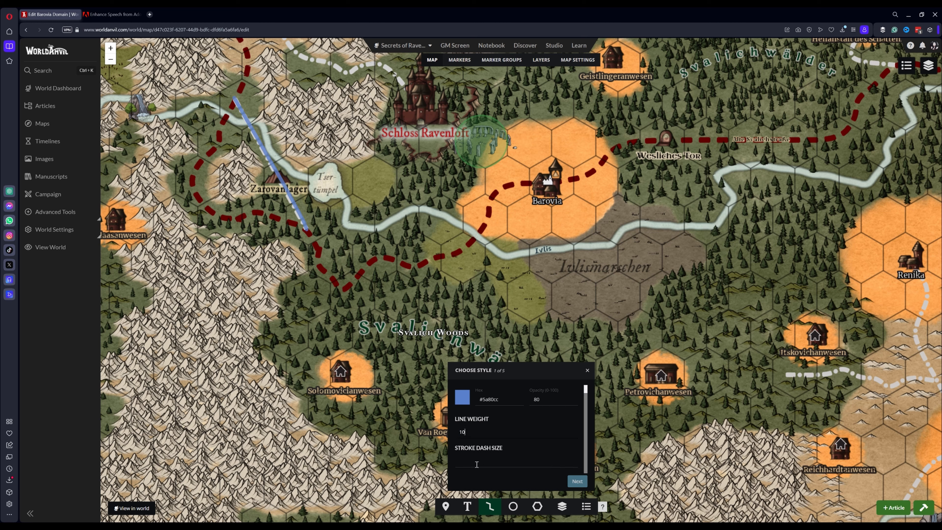
type("10px 15px")
Step: Darken the line's stroke colour to navy #001e59
left_click(467, 403)
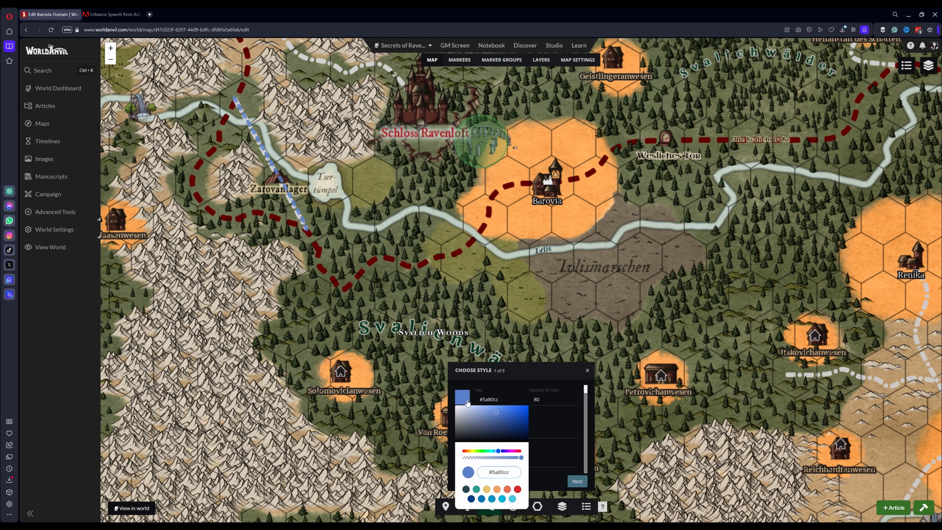
mouse_move(490, 429)
left_mouse_down()
mouse_move(531, 421)
mouse_move(532, 430)
left_mouse_up()
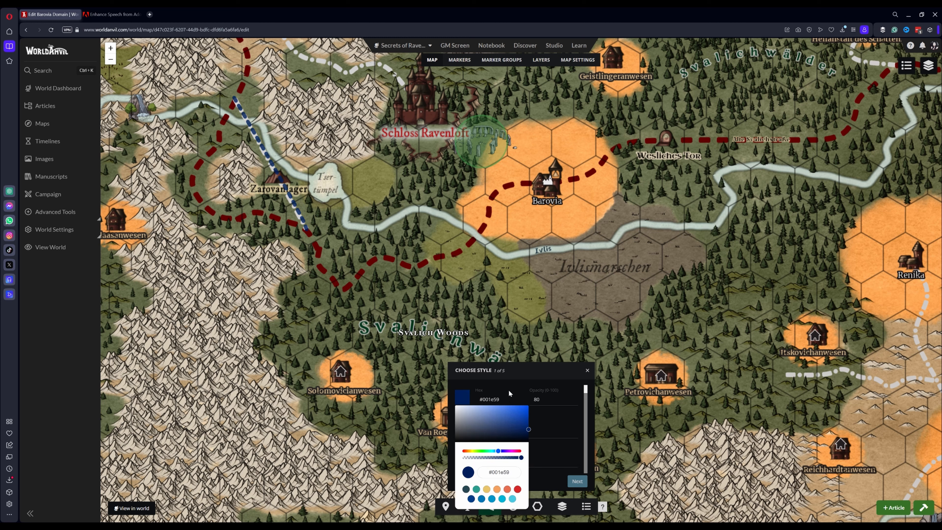
left_click(546, 461)
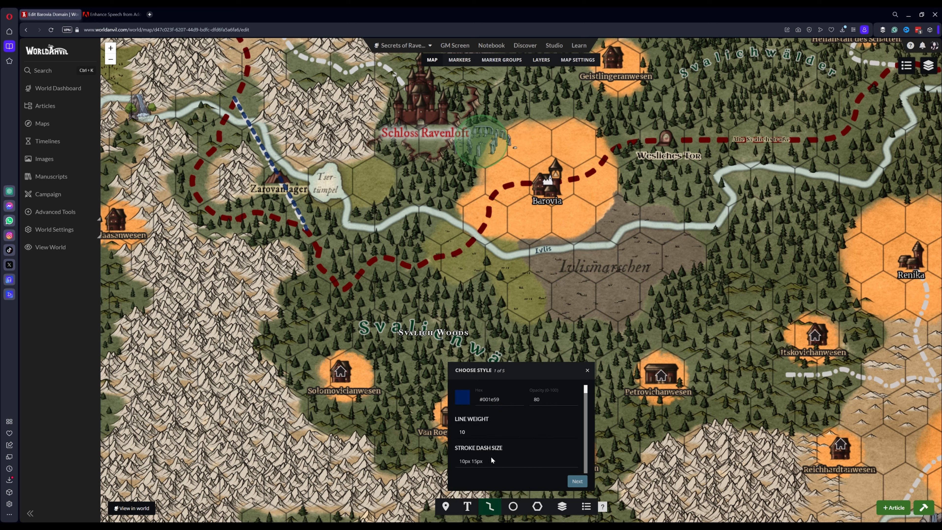
Step: Set the navy line's stroke dash size to "1 15"
left_click_drag(494, 462, 456, 465)
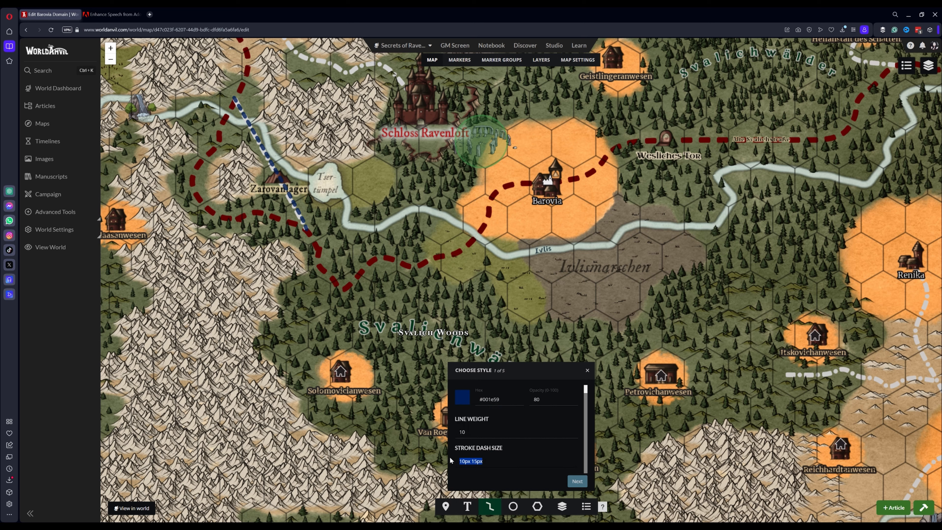
type("1 15")
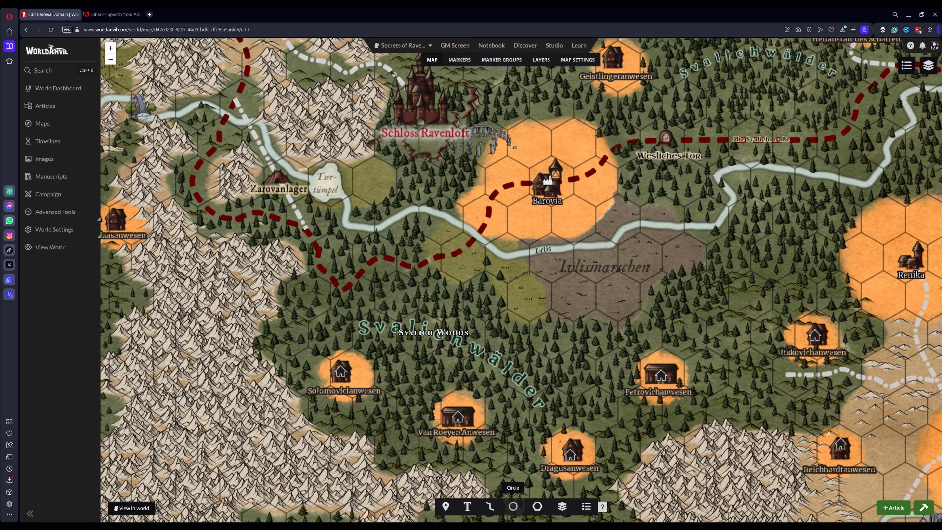
Step: Draw a small circle over the structure just east of Schloss Ravenloft and set its stroke colour to green #3a9c49
left_click(513, 507)
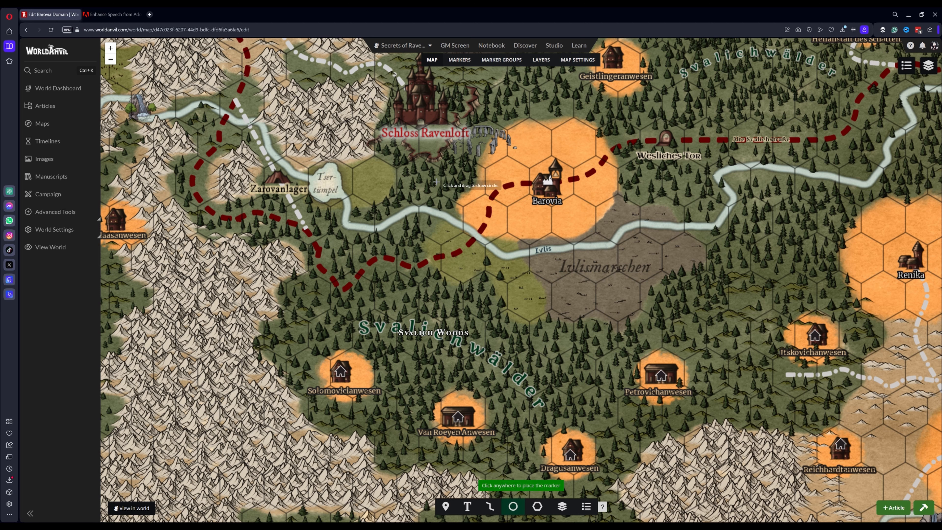
left_click_drag(481, 140, 504, 131)
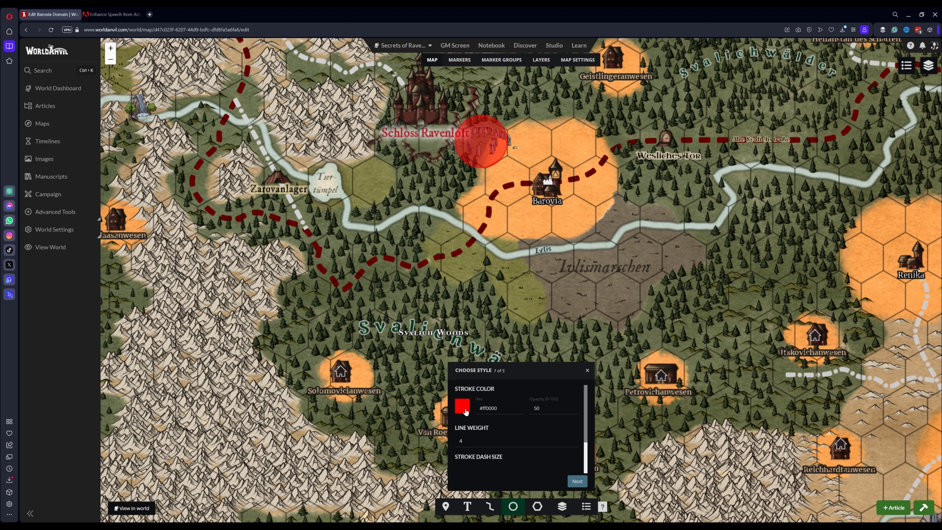
left_click(464, 410)
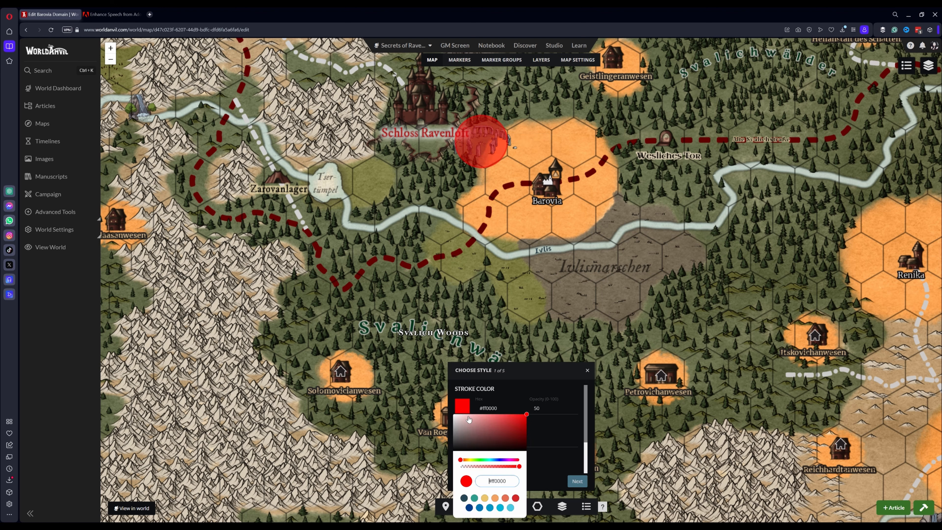
left_click(481, 461)
left_click(499, 429)
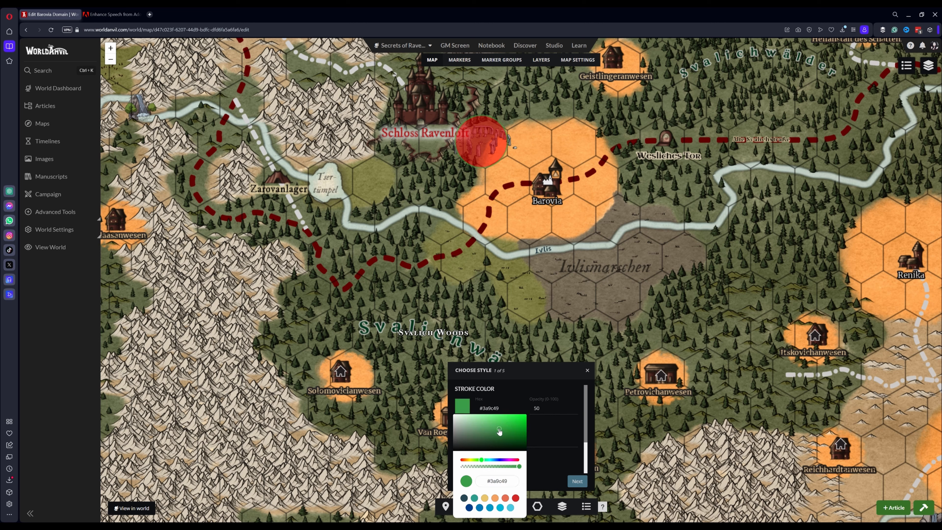
left_click(536, 391)
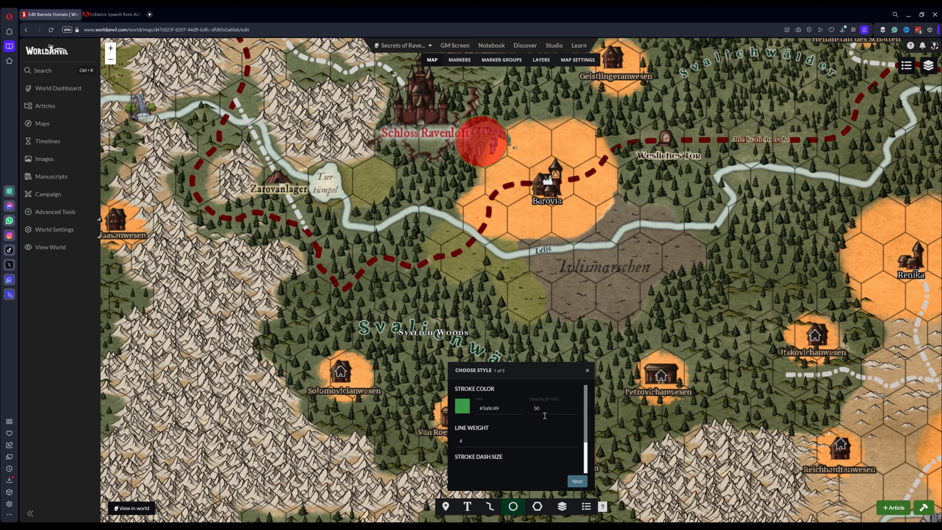
Step: Copy the circle's green stroke colour #3a9c49 to its fill colour and set the fill opacity to 25
left_click_drag(506, 415, 477, 410)
key("ctrl+c")
left_click(487, 438)
left_click_drag(585, 417, 587, 450)
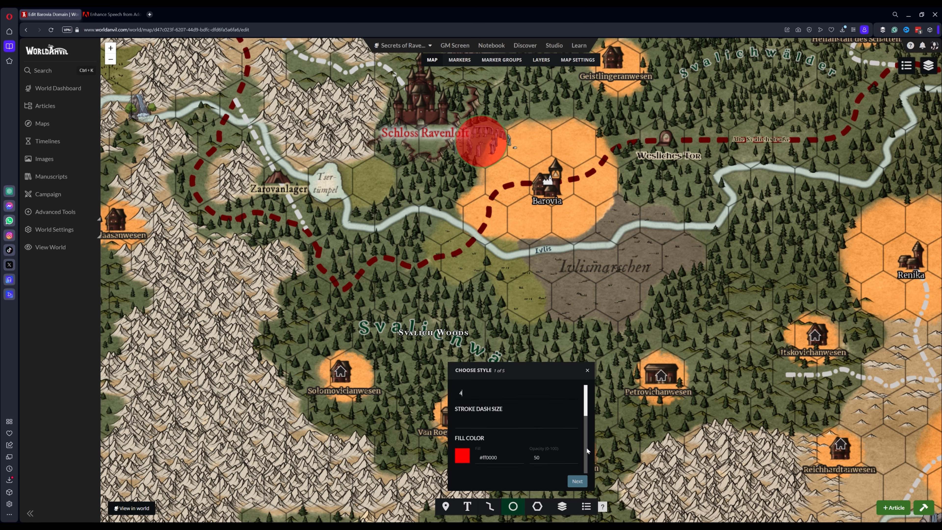
left_click(478, 423)
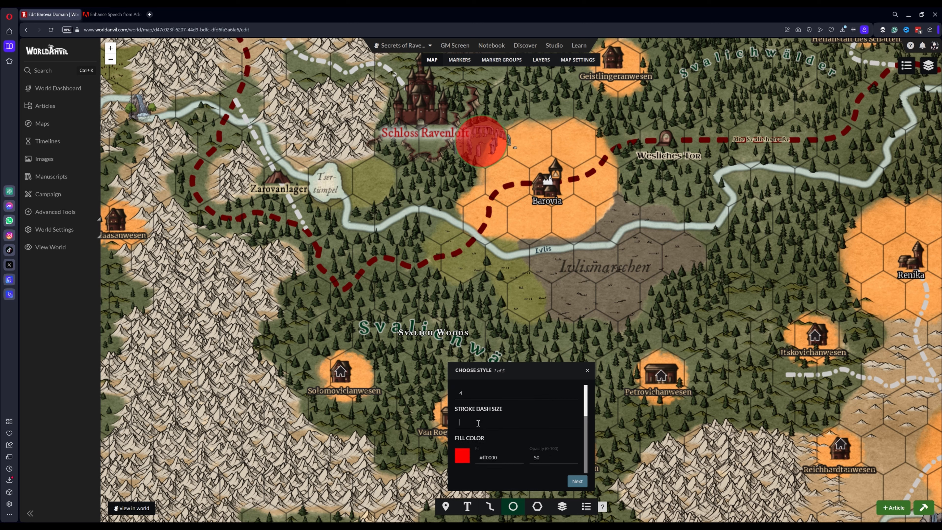
triple_click(498, 458)
key("ctrl+v")
left_click(540, 458)
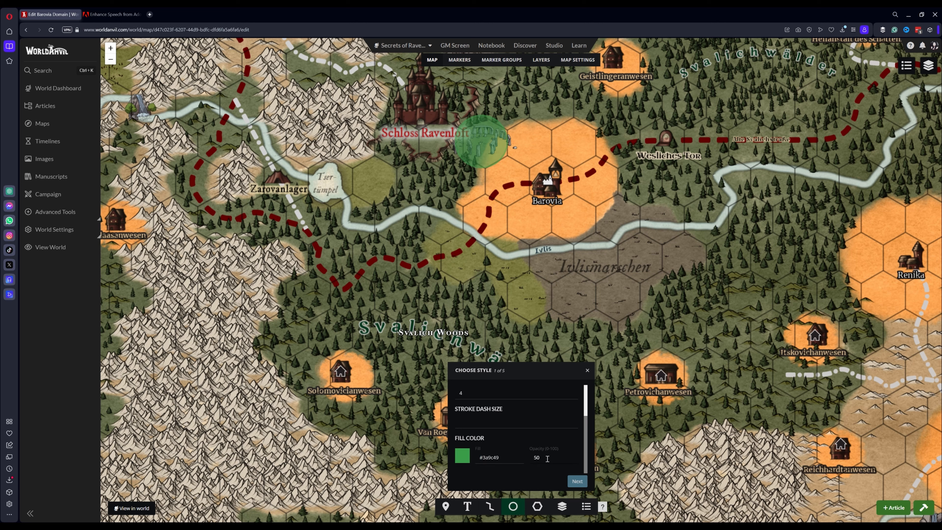
type("25")
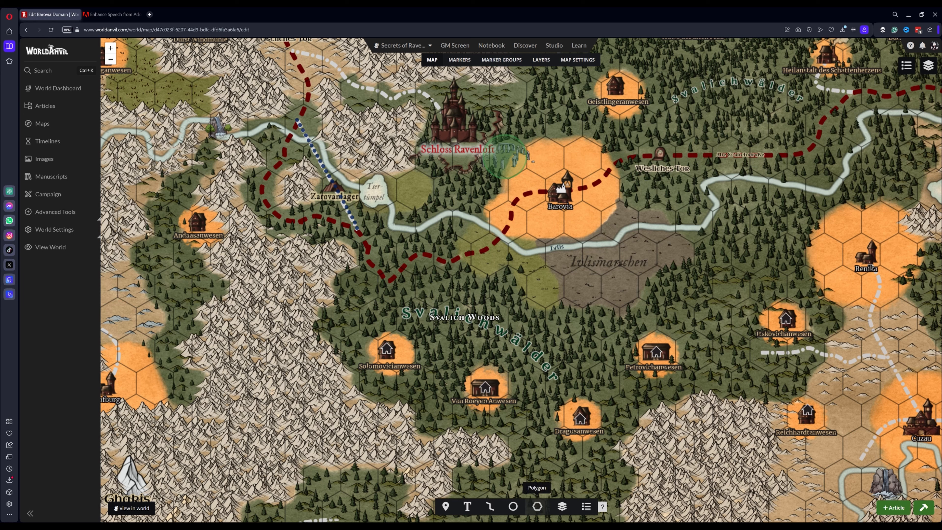
Step: Draw a closed polygon tracing the outline of the orange area around Barovia
left_click(537, 506)
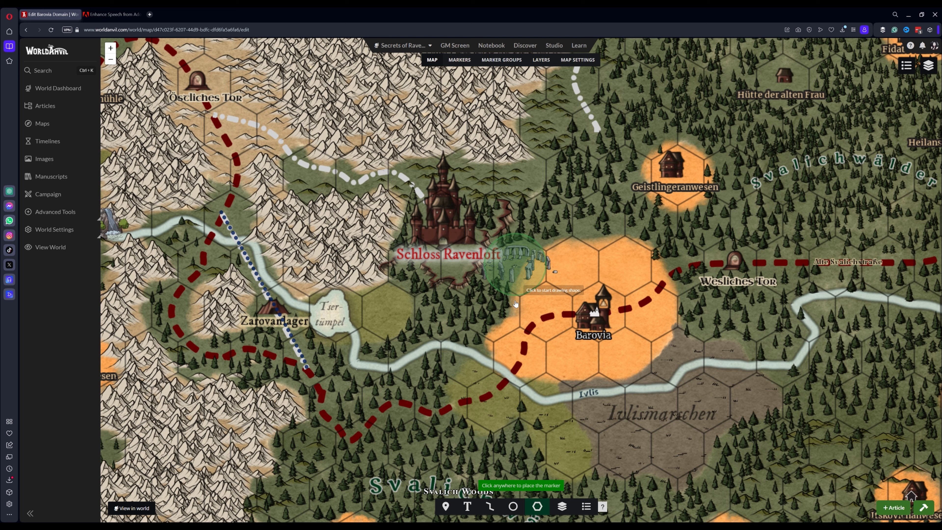
left_click(512, 299)
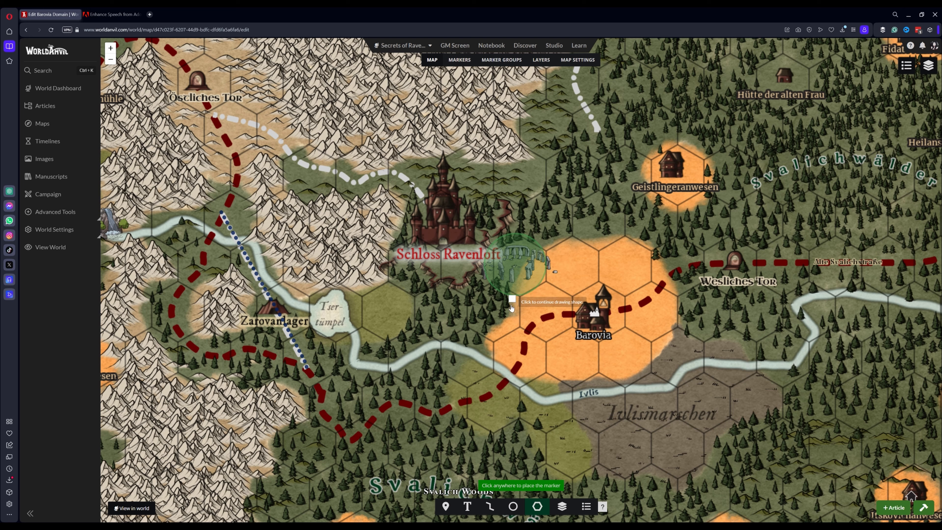
left_click(512, 308)
left_click(510, 315)
left_click(505, 320)
left_click(497, 325)
left_click(490, 330)
left_click(486, 339)
left_click(491, 352)
left_click(495, 361)
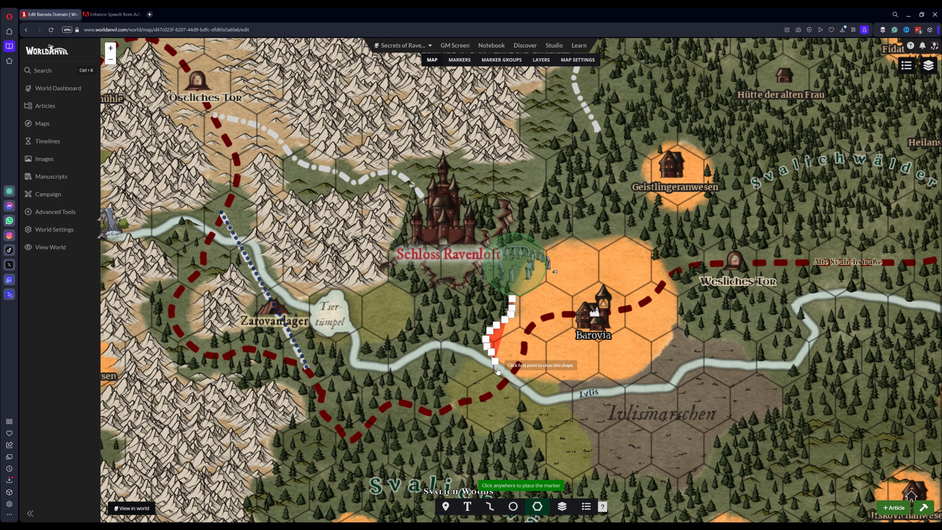
left_click(498, 373)
left_click(511, 376)
left_click(527, 377)
left_click(538, 378)
left_click(552, 381)
left_click(559, 382)
left_click(568, 379)
left_click(576, 378)
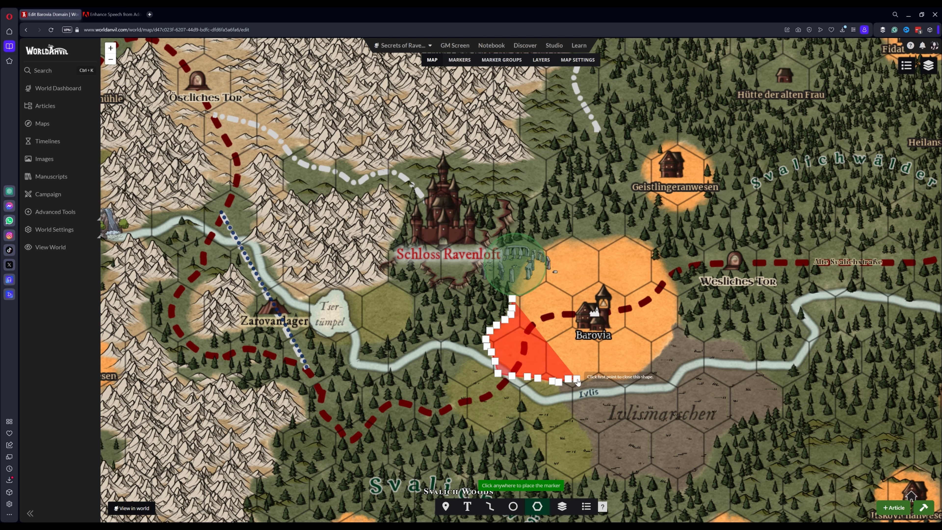
left_click(584, 380)
left_click(592, 380)
left_click(600, 375)
left_click(612, 378)
left_click(624, 378)
left_click(633, 375)
left_click(640, 370)
left_click(650, 363)
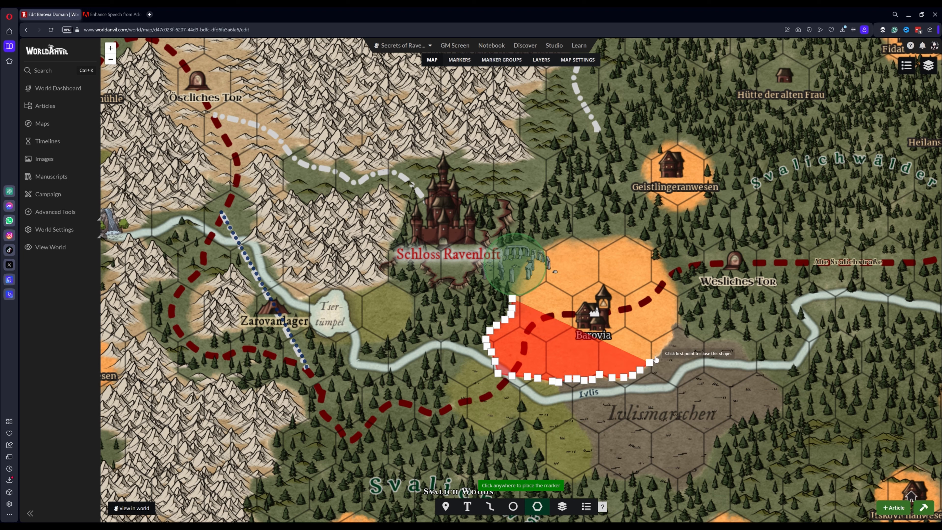
left_click(657, 355)
left_click(666, 346)
left_click(674, 338)
left_click(671, 331)
left_click(681, 322)
left_click(679, 314)
left_click(679, 304)
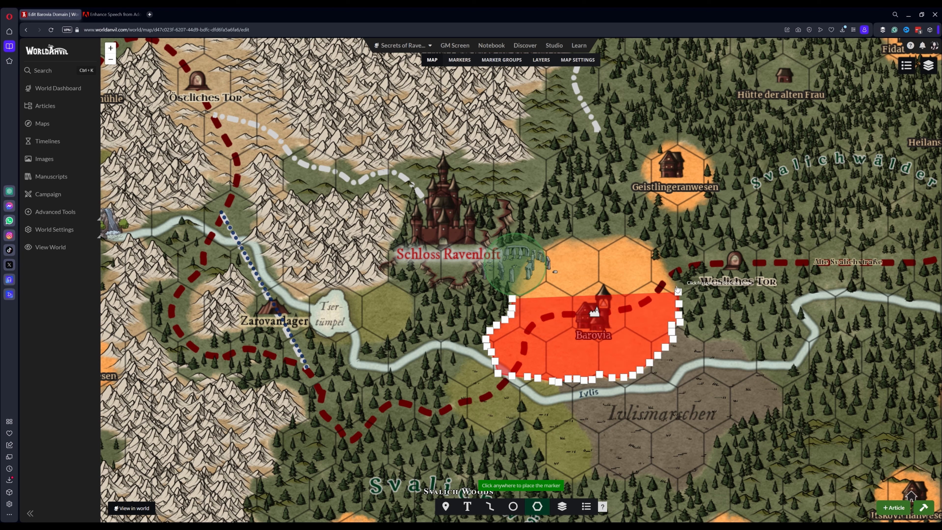
left_click(679, 292)
left_click(675, 284)
left_click(671, 276)
left_click(658, 260)
left_click(653, 252)
left_click(646, 247)
left_click(629, 240)
left_click(618, 237)
left_click(592, 238)
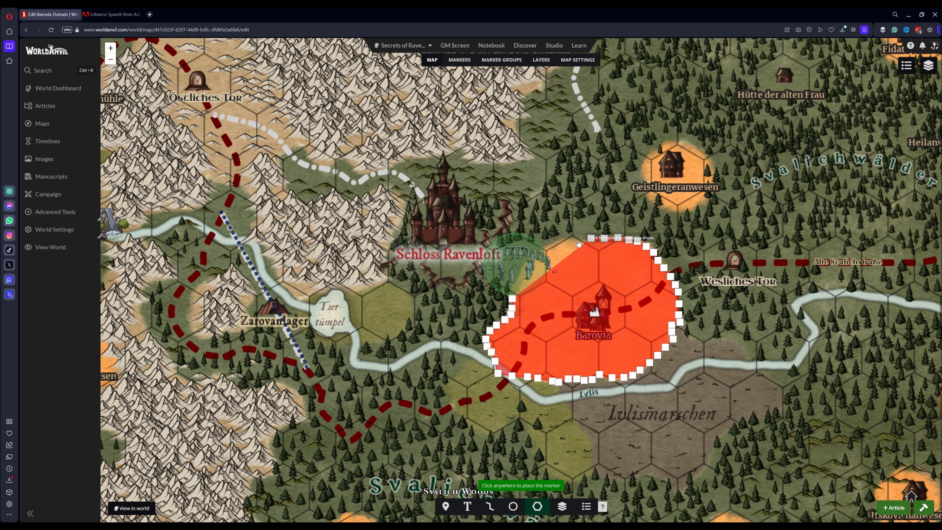
left_click(562, 238)
left_click(551, 243)
left_click(544, 248)
left_click(538, 254)
left_click(527, 265)
left_click(521, 275)
left_click(515, 289)
left_click(512, 298)
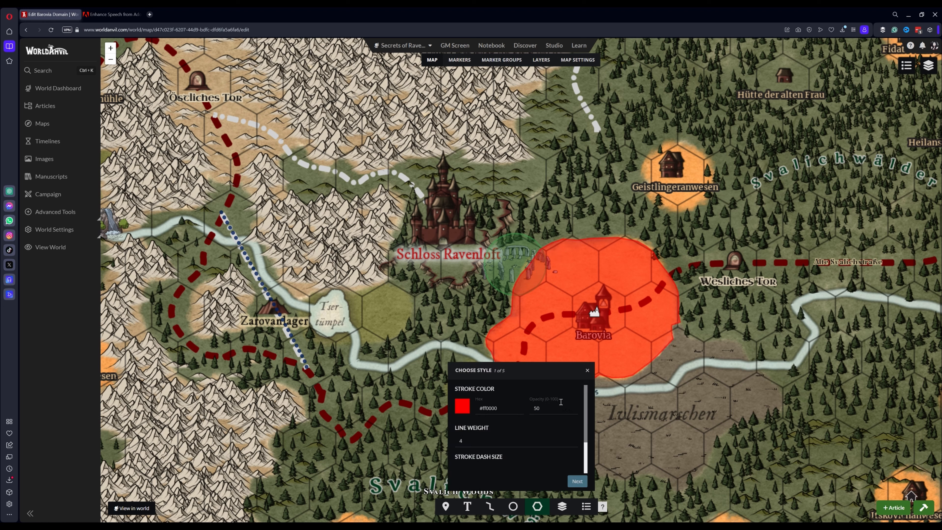
Step: Set the polygon's stroke colour to orange #cc8718 and its stroke dash size to 10
left_click(463, 407)
left_click(469, 460)
left_click(520, 424)
left_click(549, 464)
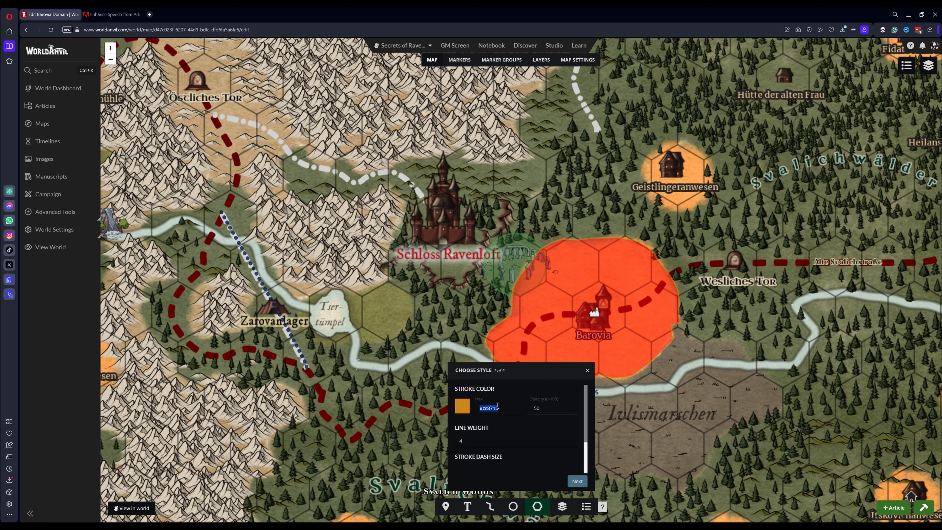
type("10")
Step: Set the polygon's fill colour to #cc8718 and its fill opacity to 25
left_click_drag(584, 416, 585, 450)
double_click(488, 457)
type("#cc8718")
double_click(550, 458)
type("25")
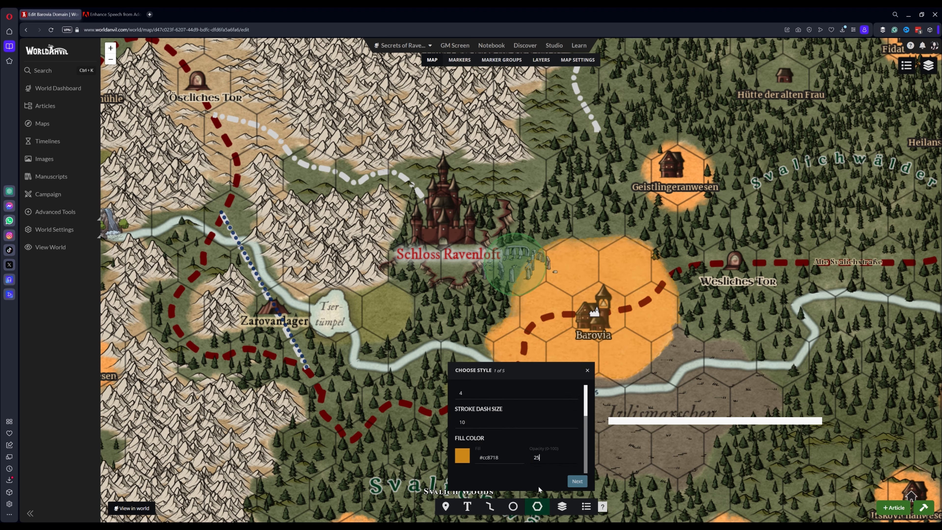
Step: Title the polygon "Barovian Fields" and create it
left_click(577, 481)
type("Barovian F")
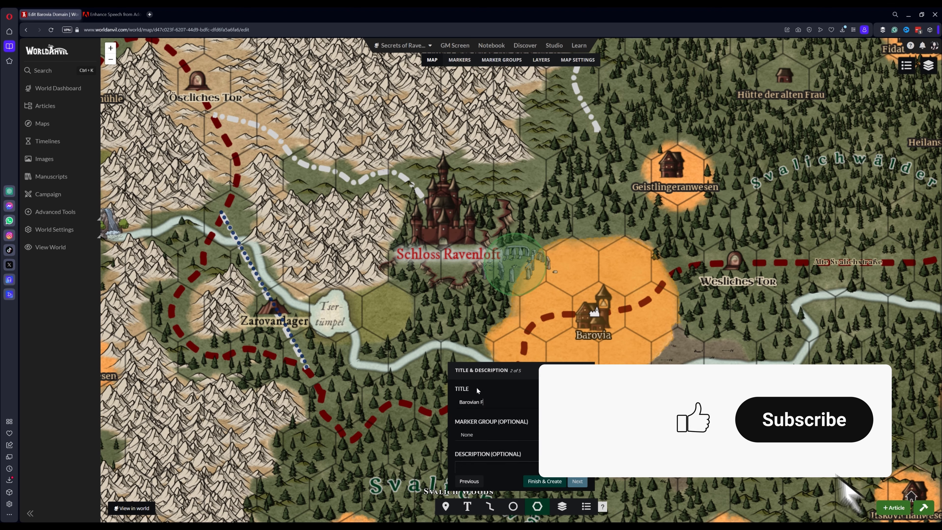
type("ields")
left_click(544, 481)
left_click(564, 313)
left_click(595, 316)
left_click(594, 314)
left_click(494, 254)
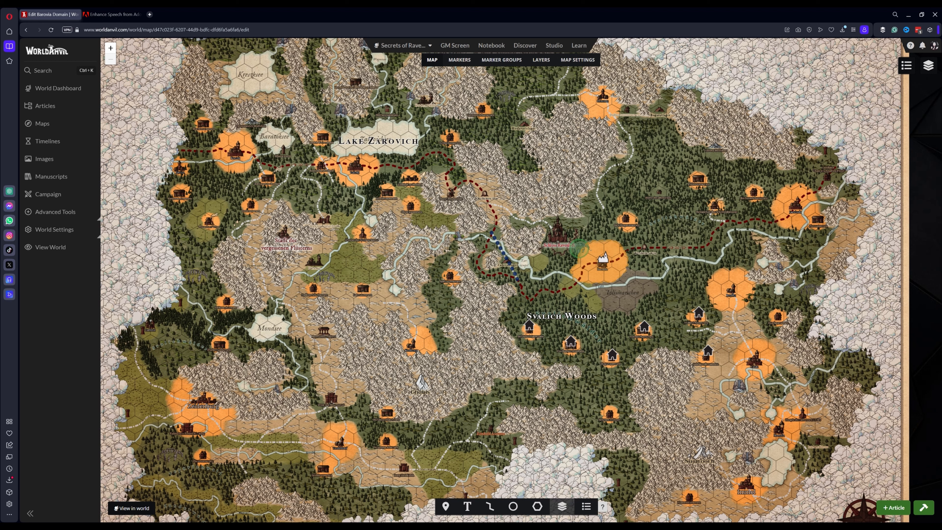
Step: Start a new image layer from barovia-map.jpg and title it "Barovia Overlay"
left_click(562, 506)
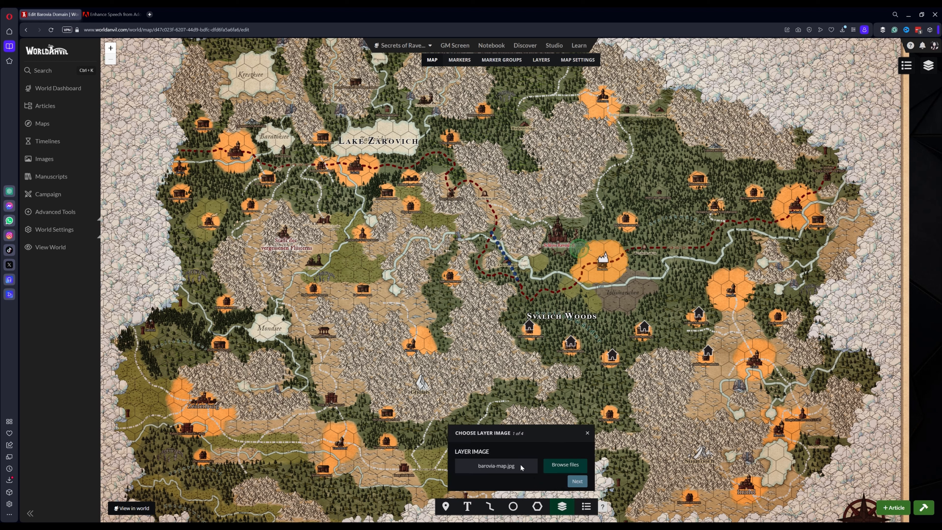
left_click(486, 399)
type("B")
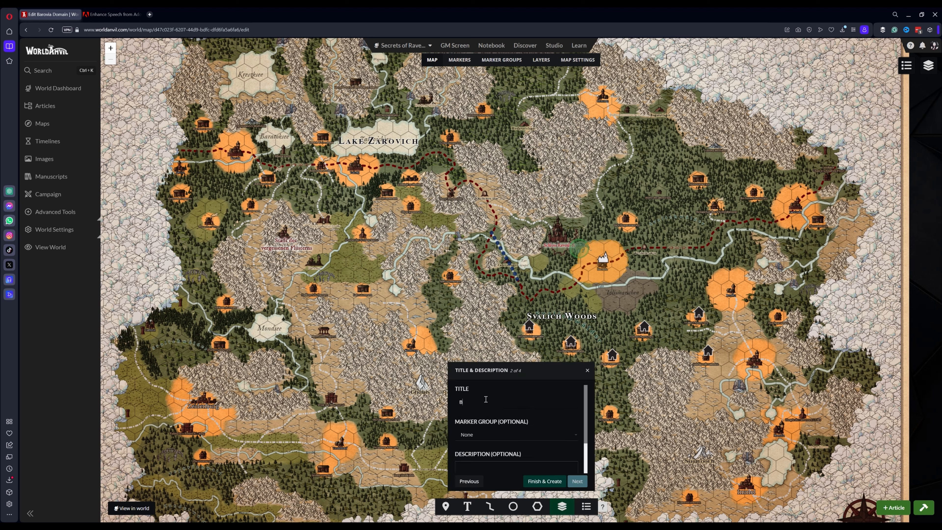
type("arovia Overlay")
scroll(570, 467, "down", 1)
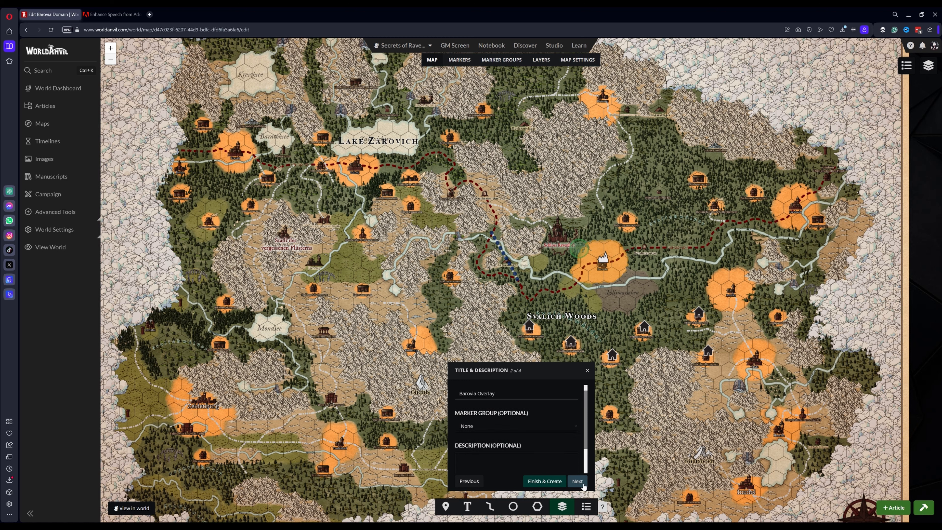
left_click(580, 483)
Step: Return to the layer's image choice, assign Barovia Overlay to the Settlement Markers group, and go through its remaining setup steps
left_click(469, 481)
left_click(469, 481)
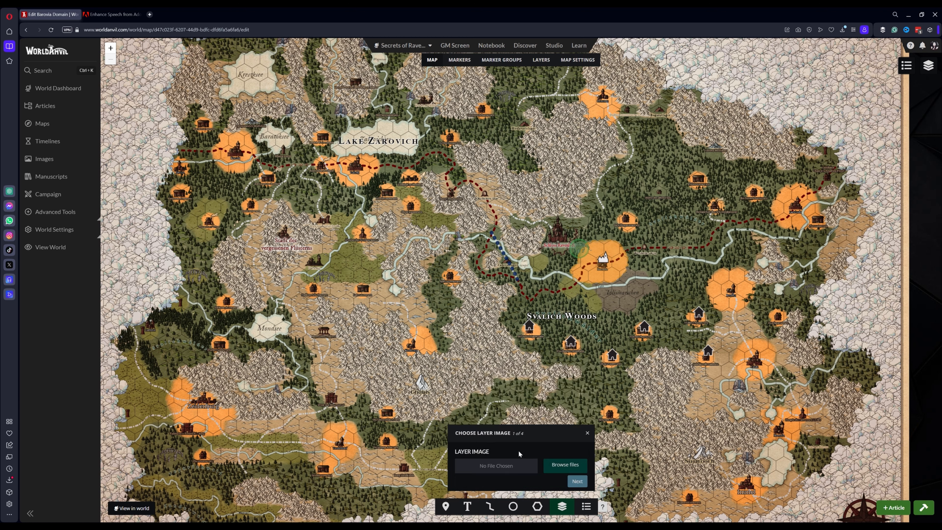
left_click(577, 482)
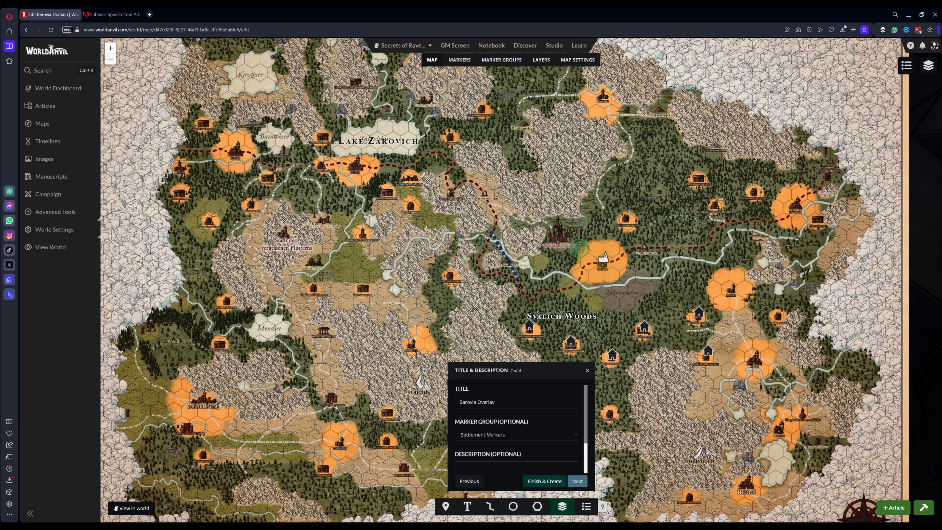
left_click(578, 482)
left_click(578, 482)
left_click(566, 481)
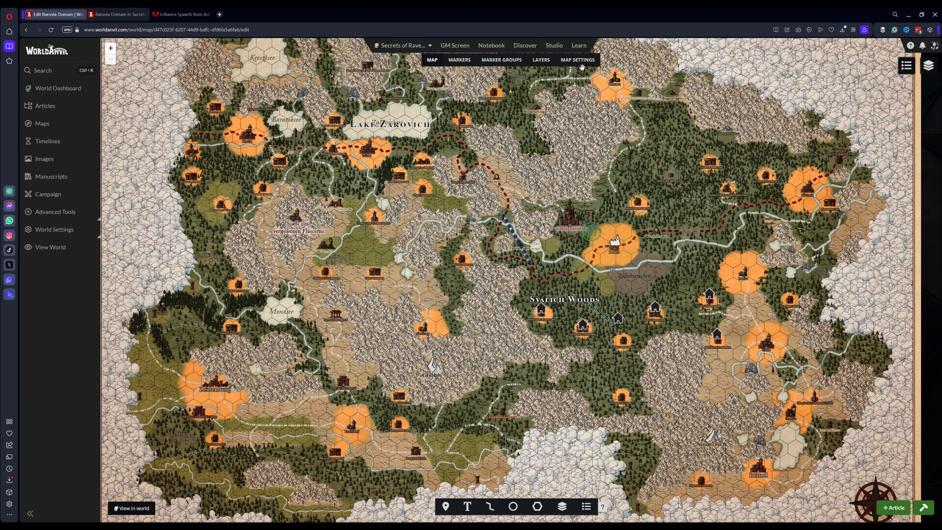
Step: In the map's settings, choose map-bg.png as the image behind the map
left_click(581, 64)
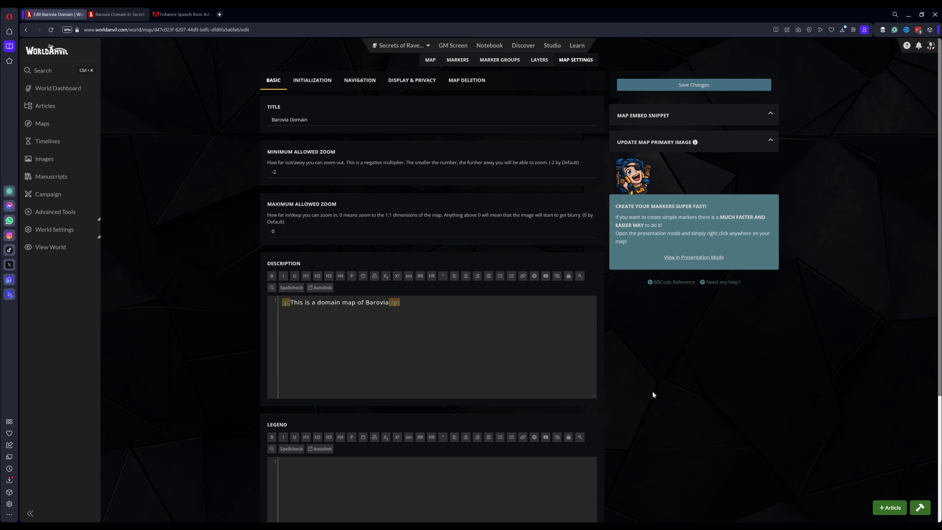
scroll(653, 391, "down", 5)
left_click(365, 435)
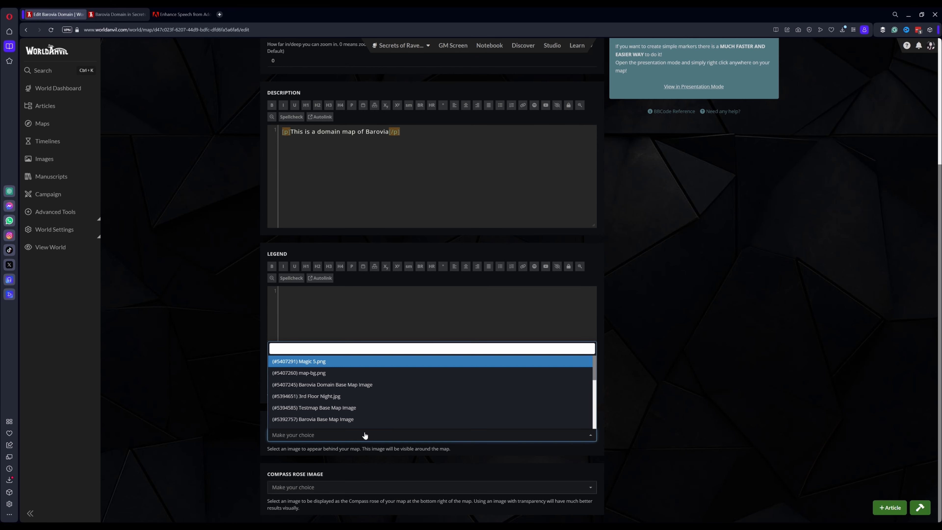
left_click(345, 373)
Step: Choose Magic 5.png as the map's compass rose image and save the map settings
left_click(338, 491)
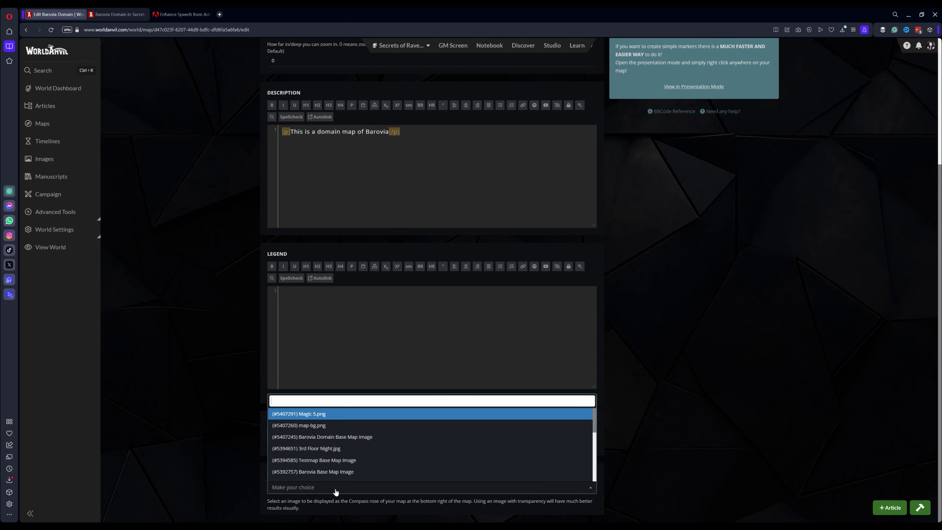
left_click(329, 417)
scroll(759, 294, "up", 5)
left_click(695, 85)
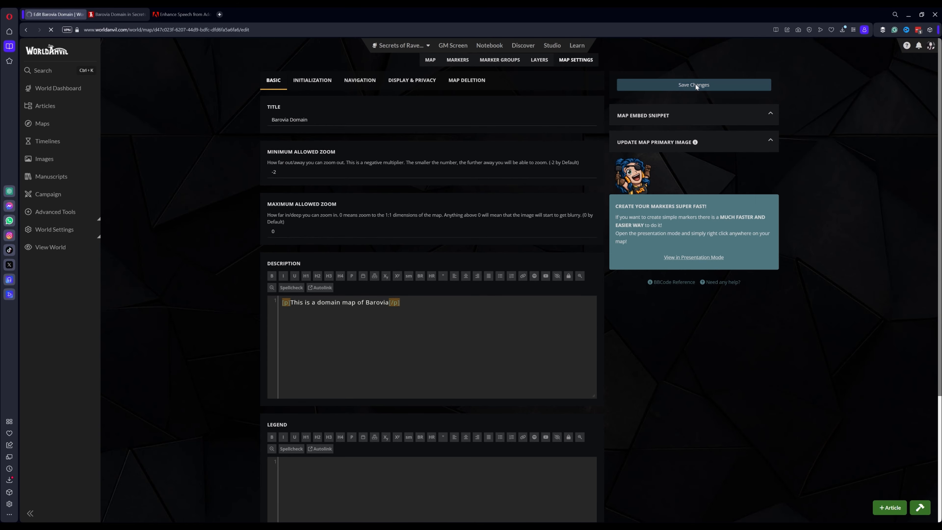